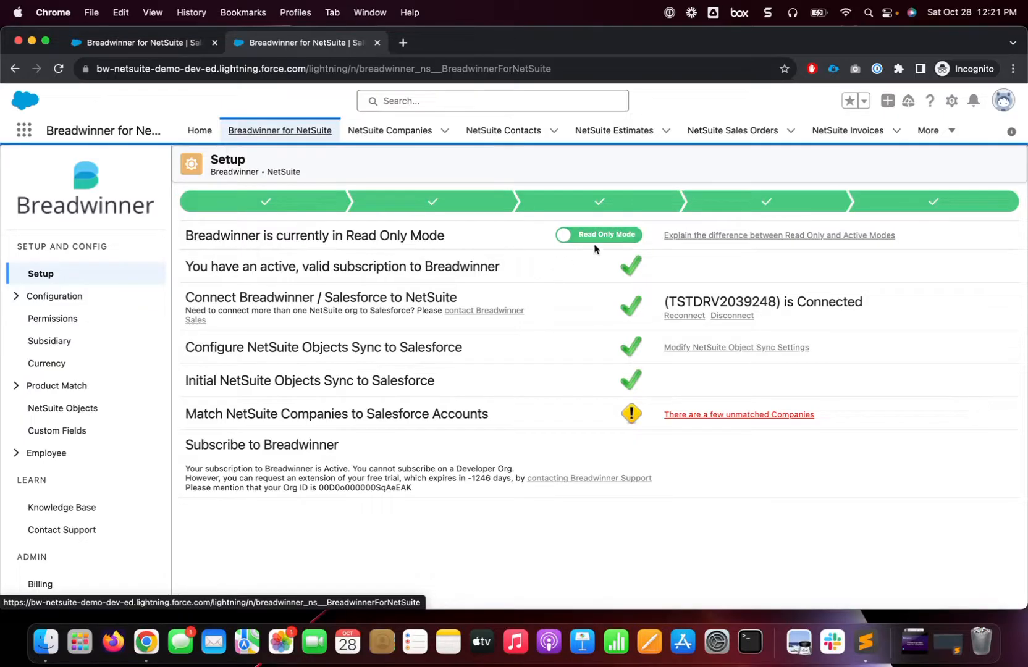
Switch Breadwinner from Read Only Mode to Active Mode and open the NetSuite company record for MICAD Machining Corp
{"action": "left_click", "coordinate": [610, 236]}
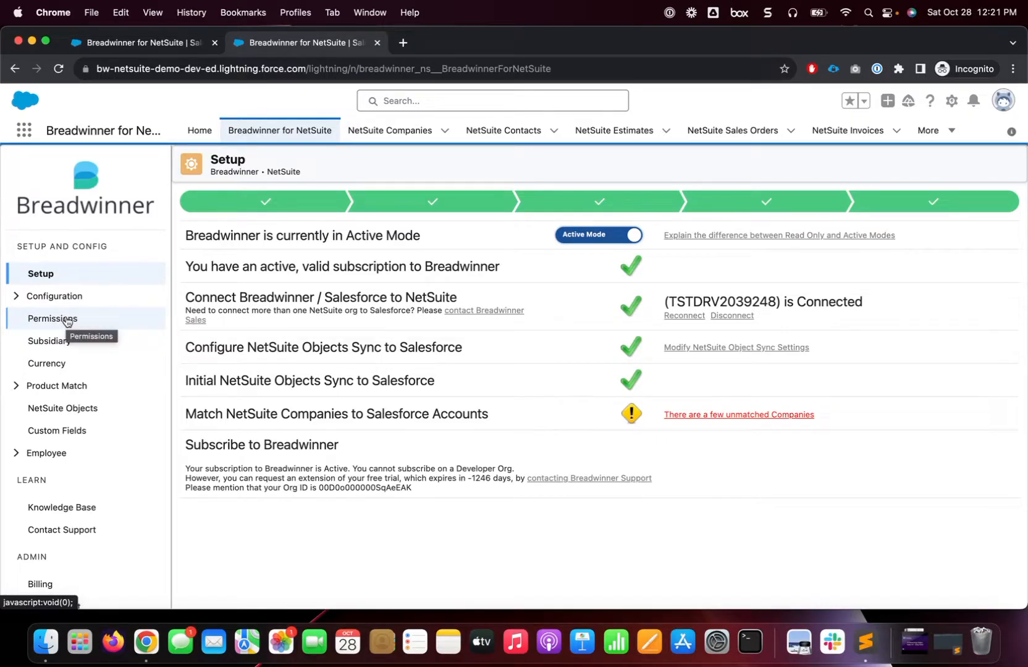
{"action": "left_click", "coordinate": [396, 137]}
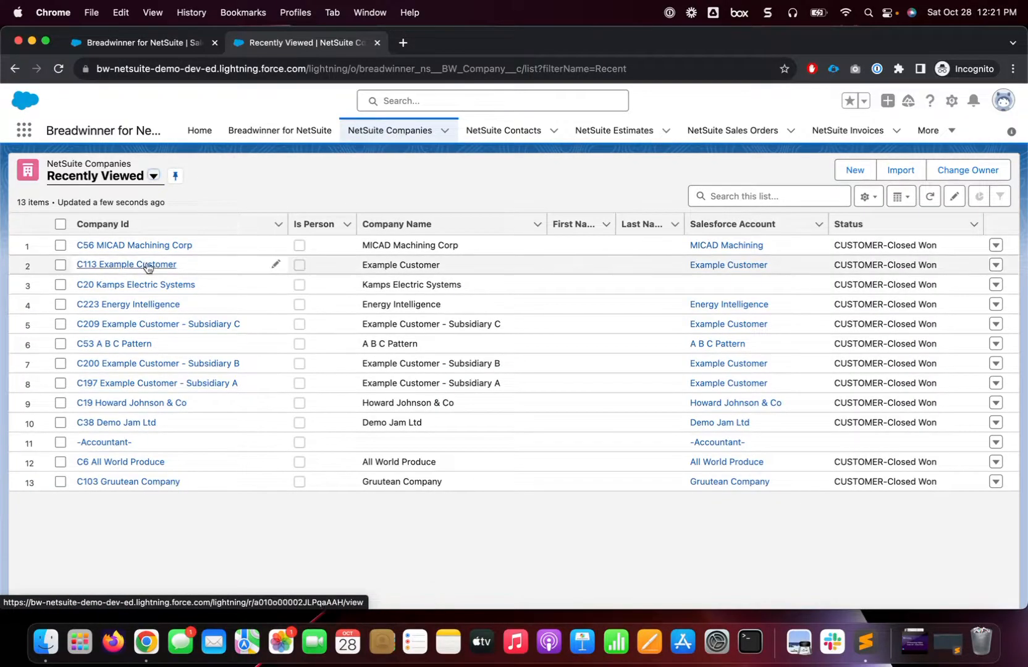
{"action": "left_click", "coordinate": [142, 245]}
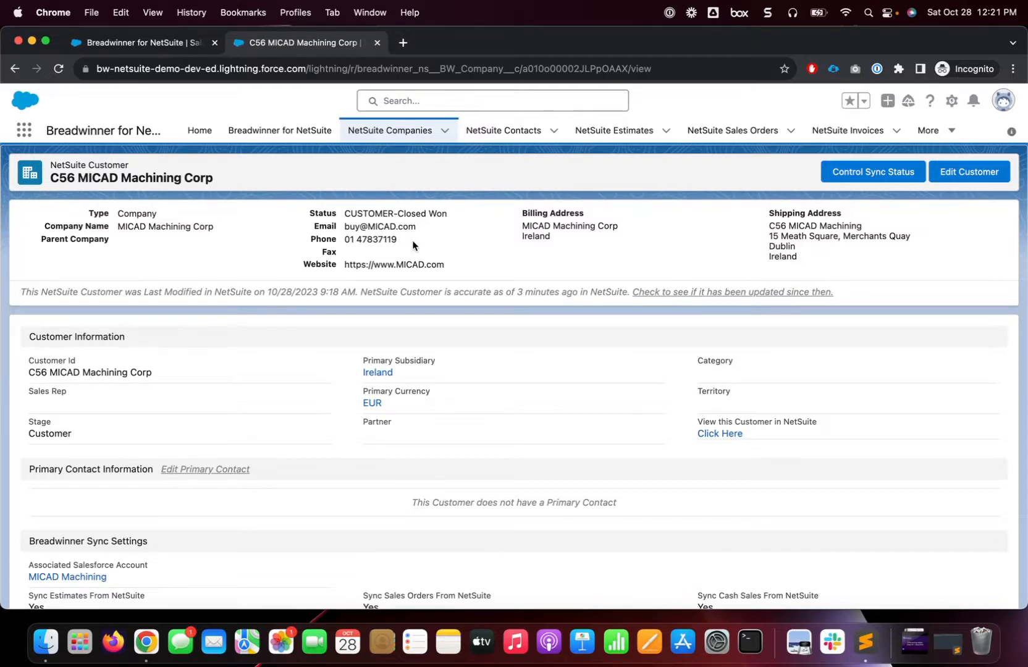
{"action": "left_click_drag", "start_coordinate": [413, 246], "coordinate": [343, 223]}
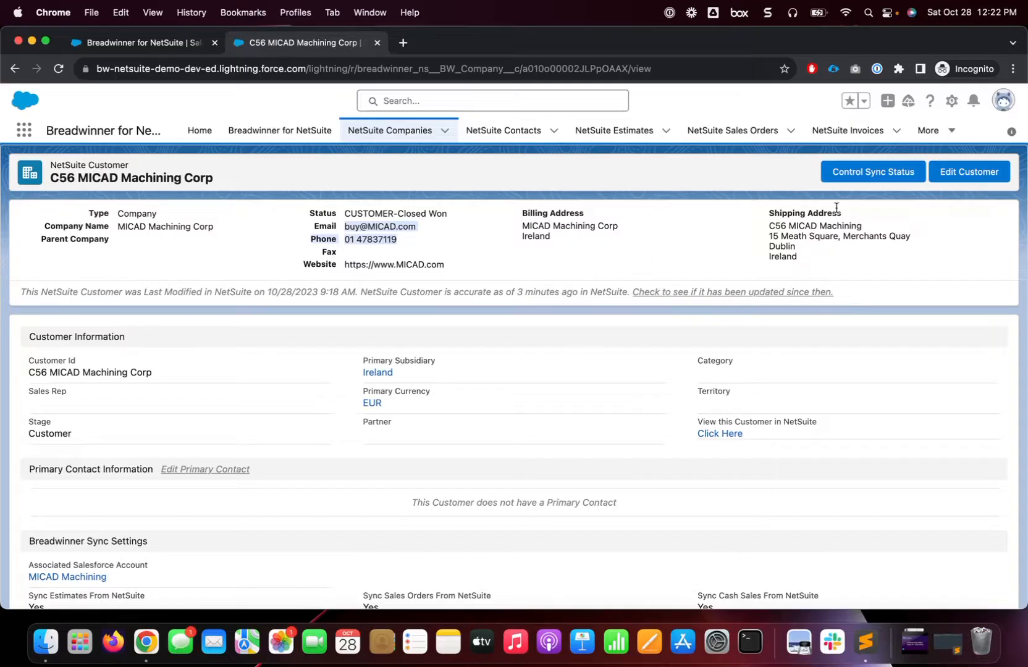
Edit the MICAD Machining Corp customer, append 000 to its phone number, save, and check the phone field on the record
{"action": "left_click", "coordinate": [976, 174]}
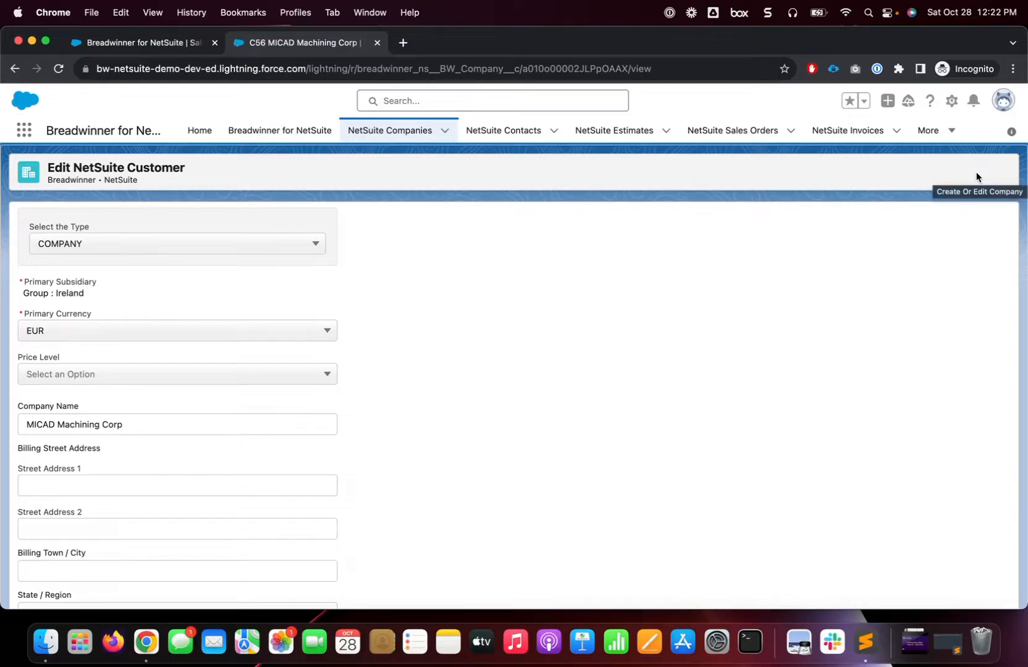
{"action": "scroll", "coordinate": [402, 376], "scroll_direction": "down", "scroll_amount": 6}
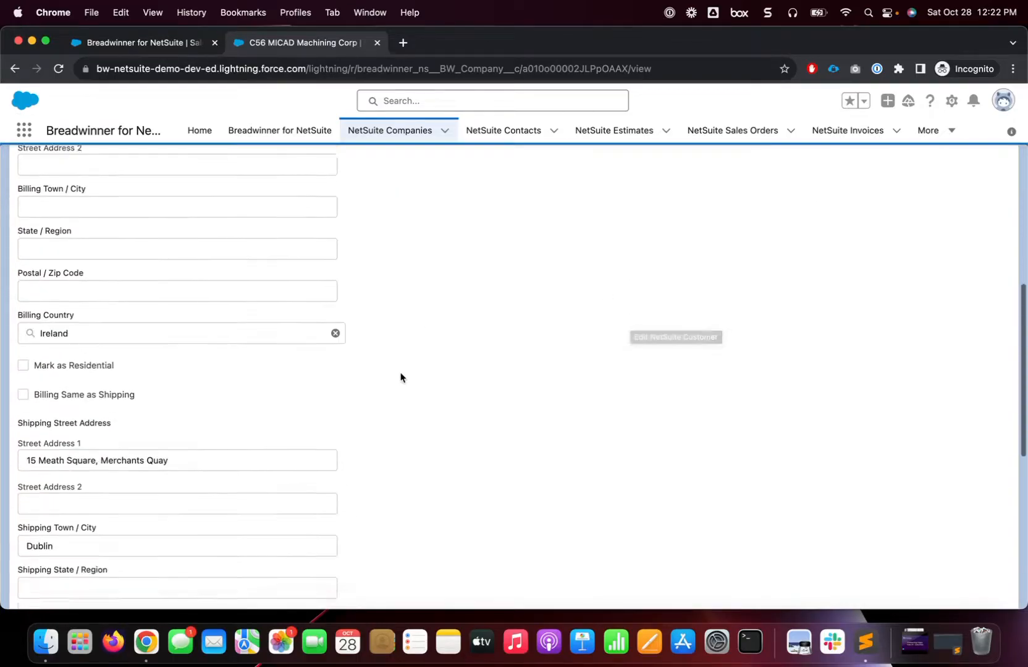
{"action": "scroll", "coordinate": [400, 377], "scroll_direction": "down", "scroll_amount": 6}
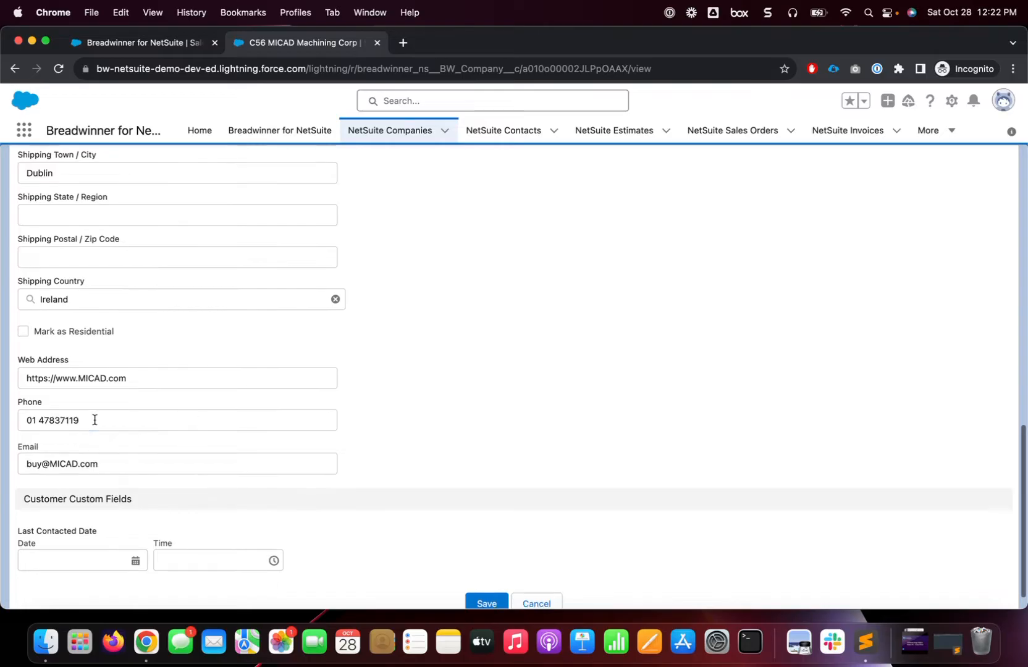
{"action": "left_click", "coordinate": [94, 420]}
{"action": "type", "text": "000"}
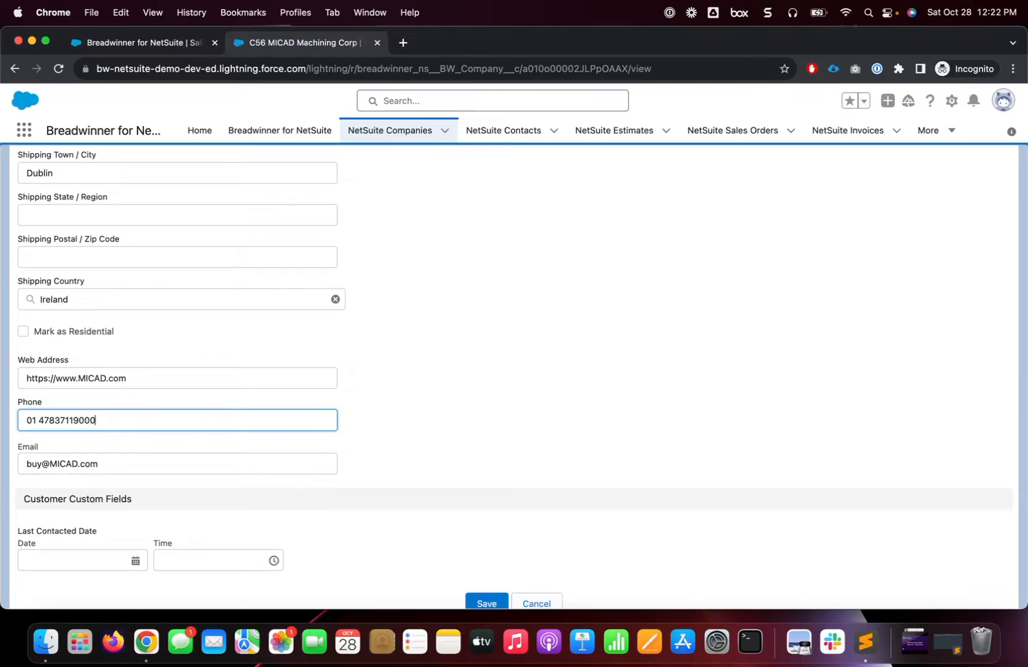
{"action": "left_click_drag", "start_coordinate": [95, 420], "coordinate": [79, 420]}
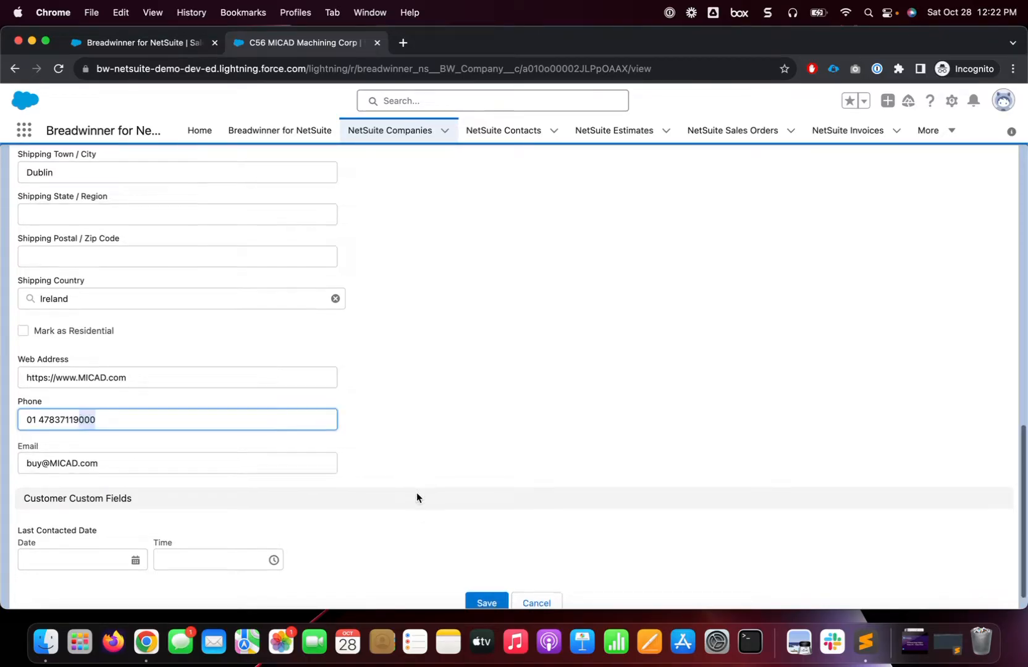
{"action": "scroll", "coordinate": [418, 497], "scroll_direction": "down", "scroll_amount": 1}
{"action": "left_click", "coordinate": [491, 582]}
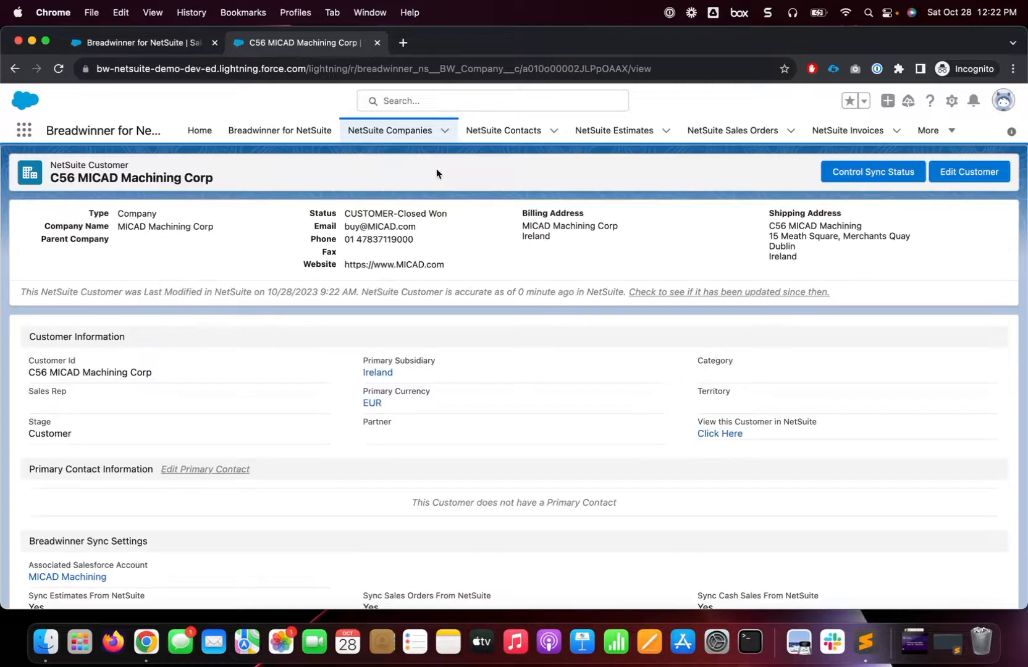
{"action": "left_click_drag", "start_coordinate": [424, 241], "coordinate": [343, 239]}
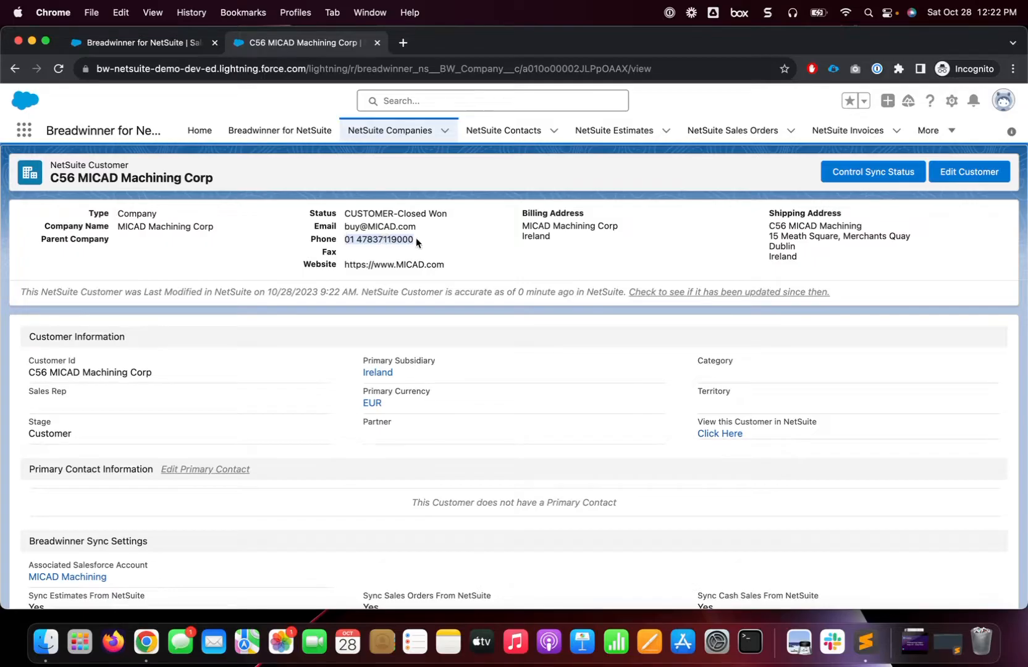
Try to save the MICAD Machining Corp customer with its web address appended to the existing email value
{"action": "left_click", "coordinate": [969, 173]}
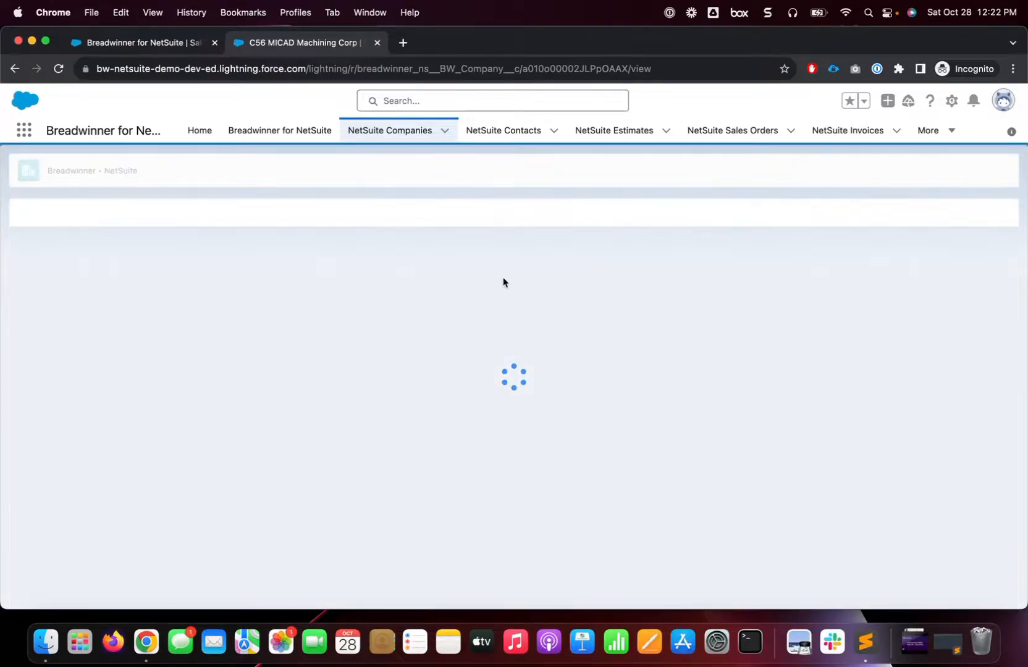
{"action": "scroll", "coordinate": [267, 423], "scroll_direction": "down", "scroll_amount": 10}
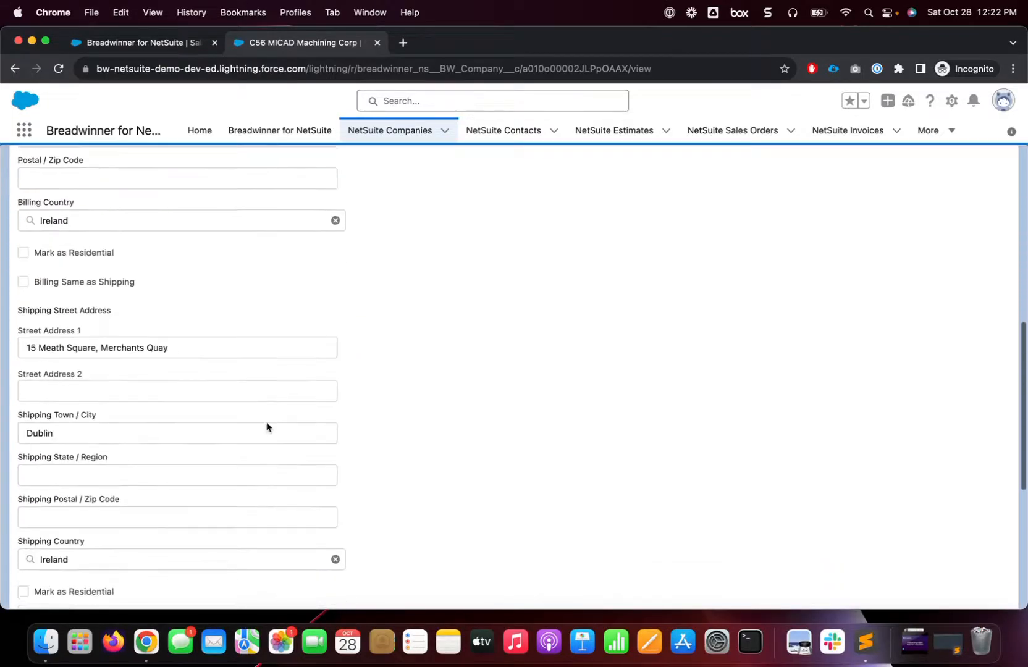
{"action": "scroll", "coordinate": [267, 425], "scroll_direction": "down", "scroll_amount": 5}
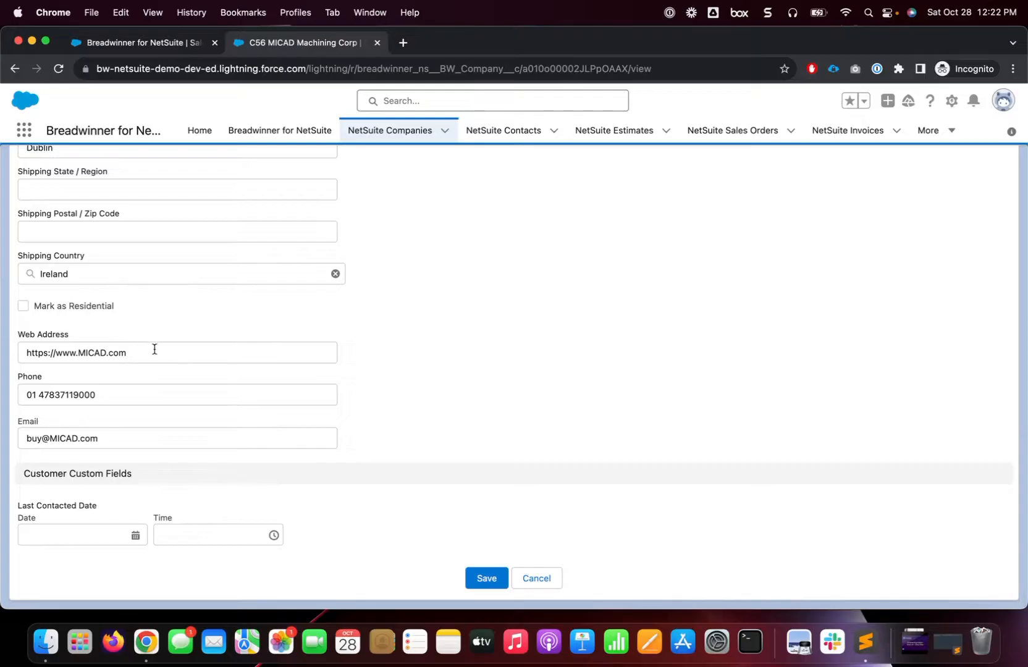
{"action": "left_click_drag", "start_coordinate": [154, 350], "coordinate": [7, 354]}
{"action": "key", "text": "super+c"}
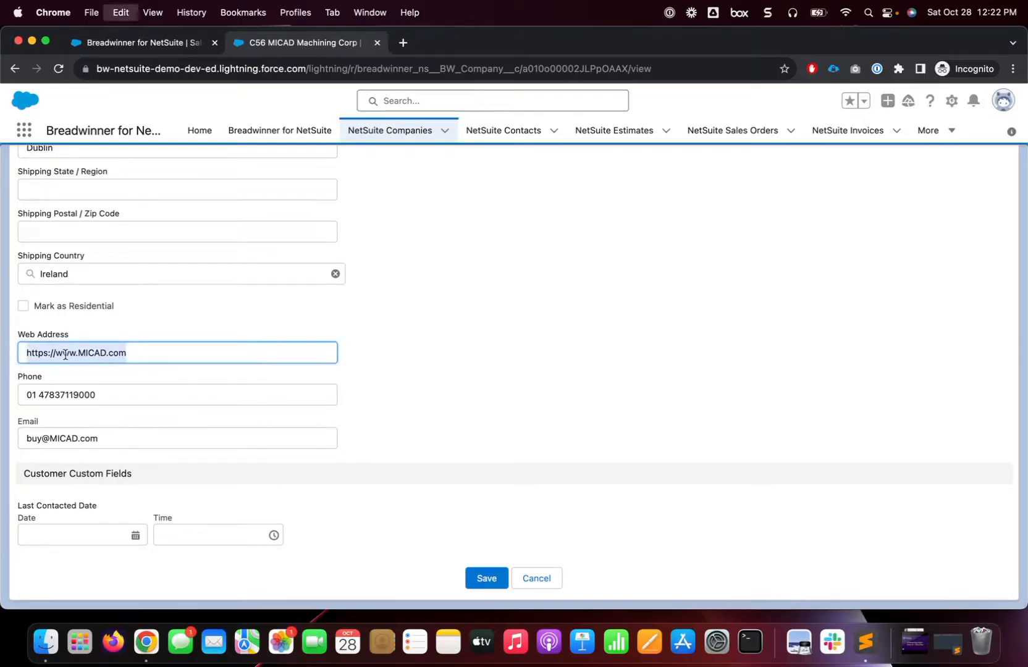
{"action": "left_click", "coordinate": [126, 440]}
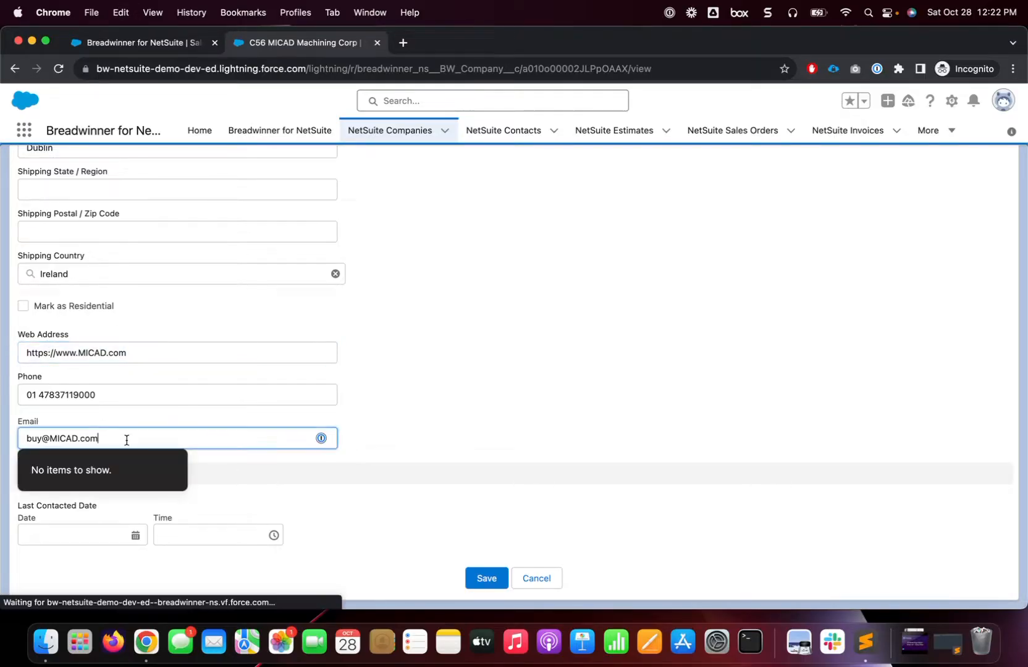
{"action": "key", "text": "super+v"}
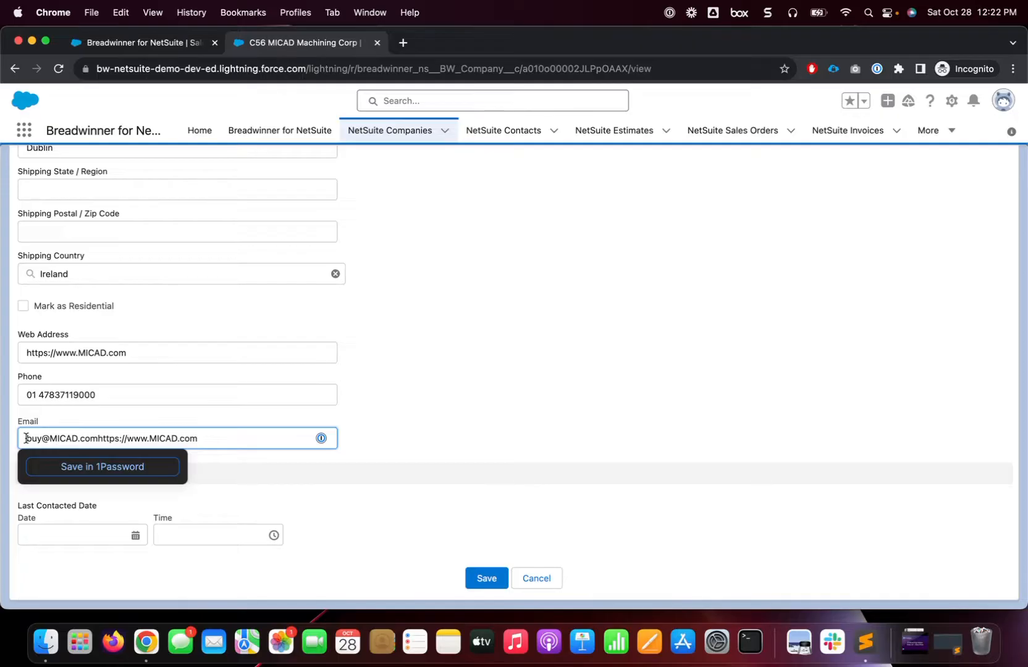
{"action": "left_click_drag", "start_coordinate": [26, 439], "coordinate": [241, 464]}
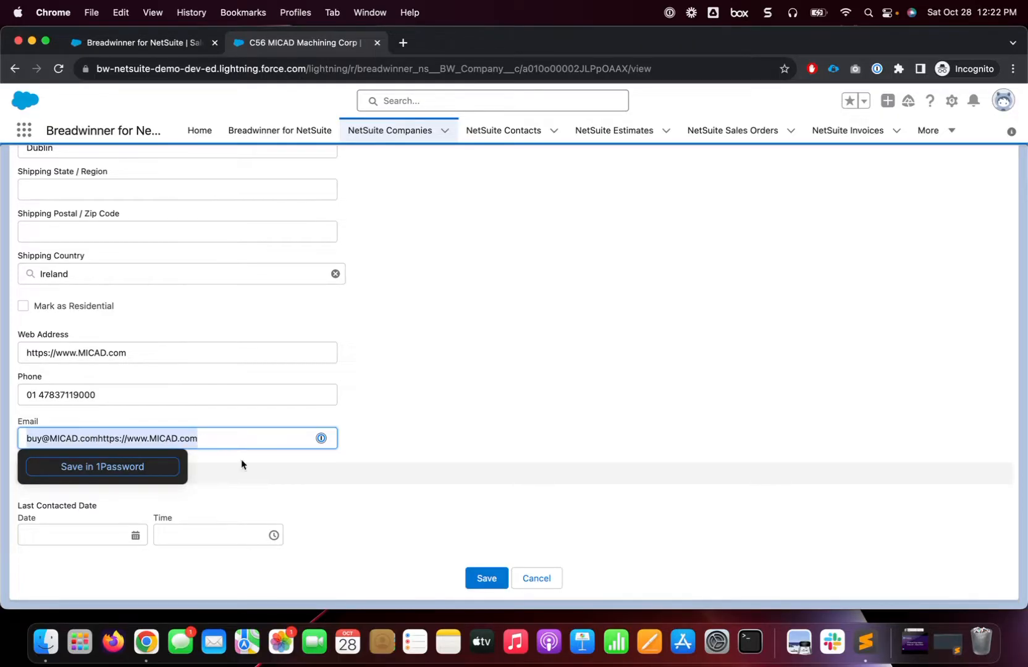
{"action": "left_click", "coordinate": [362, 532]}
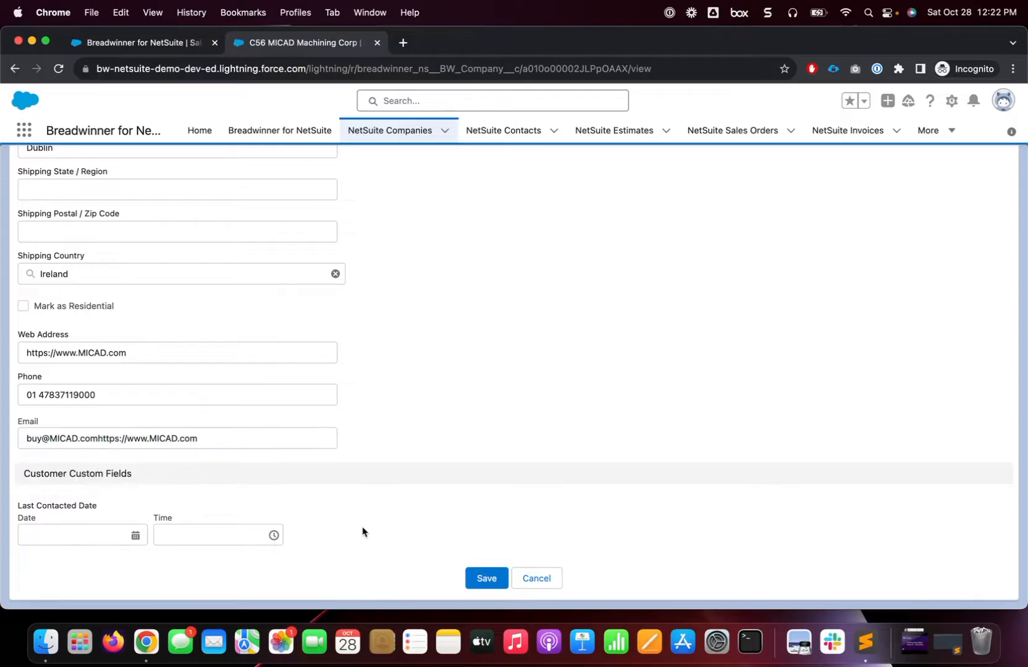
{"action": "left_click", "coordinate": [487, 579]}
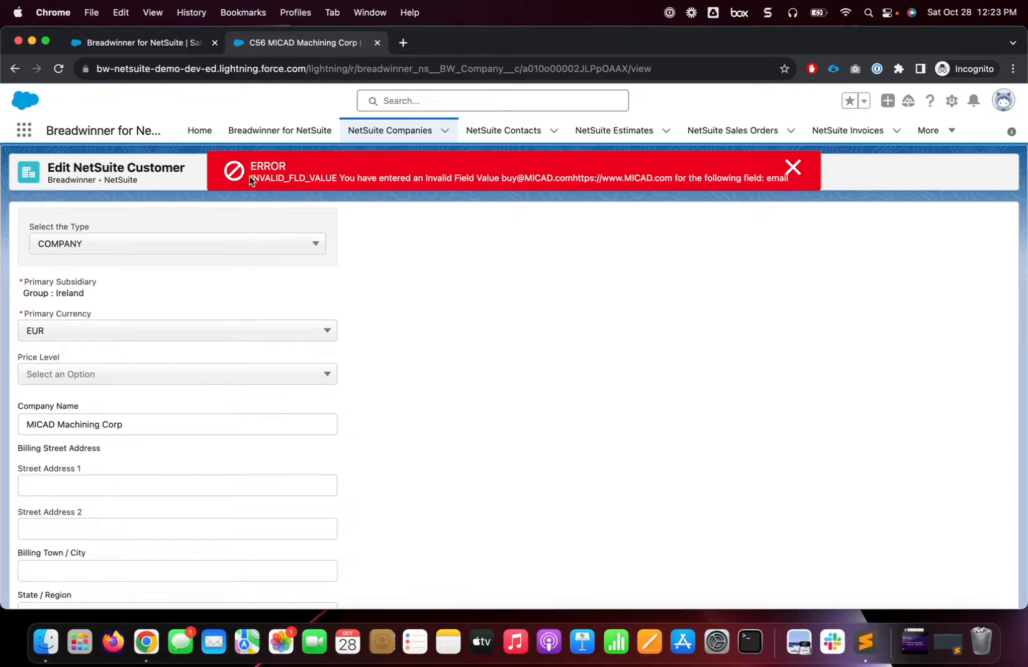
Dismiss the email error and leave the customer edit form for the MICAD Machining Corp record without saving
{"action": "left_click_drag", "start_coordinate": [250, 178], "coordinate": [383, 187]}
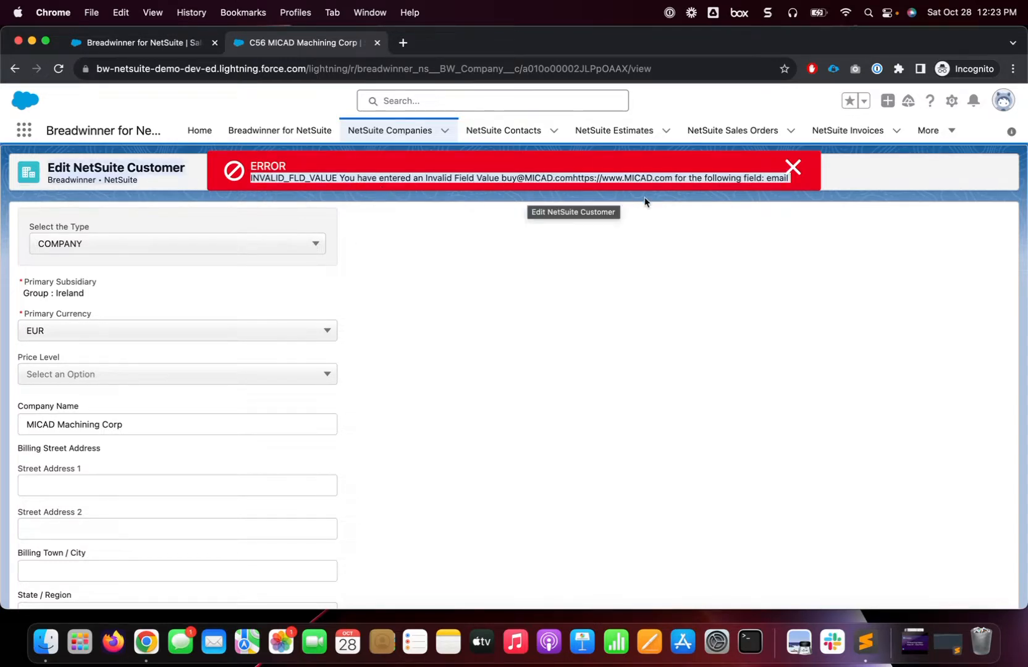
{"action": "left_click", "coordinate": [793, 167]}
{"action": "scroll", "coordinate": [658, 381], "scroll_direction": "down", "scroll_amount": 10}
{"action": "scroll", "coordinate": [659, 381], "scroll_direction": "down", "scroll_amount": 3}
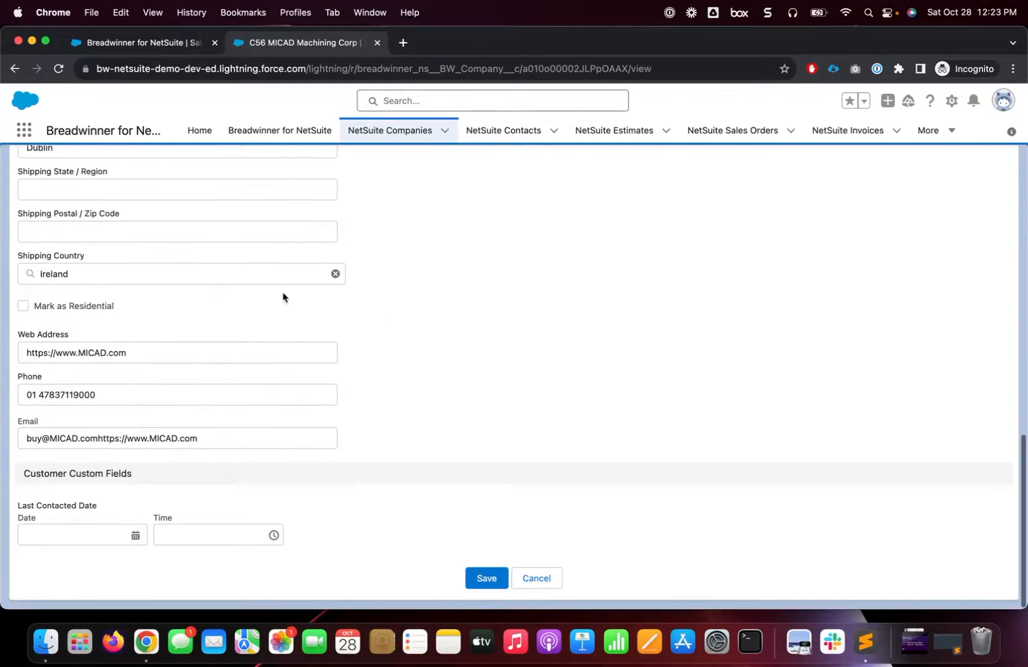
{"action": "left_click", "coordinate": [13, 69]}
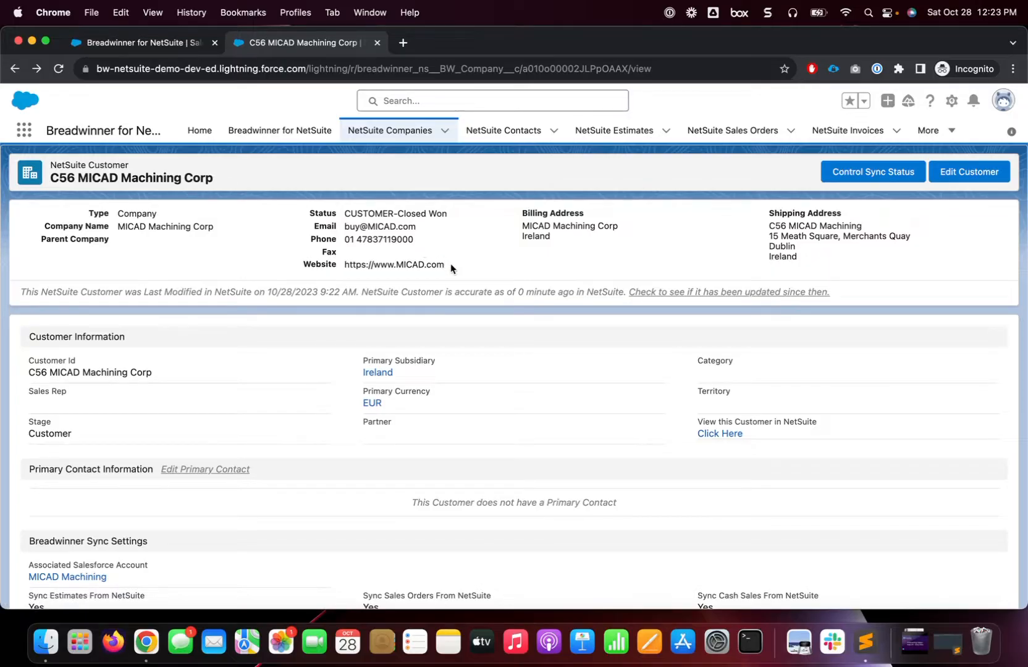
{"action": "left_click_drag", "start_coordinate": [451, 267], "coordinate": [365, 269]}
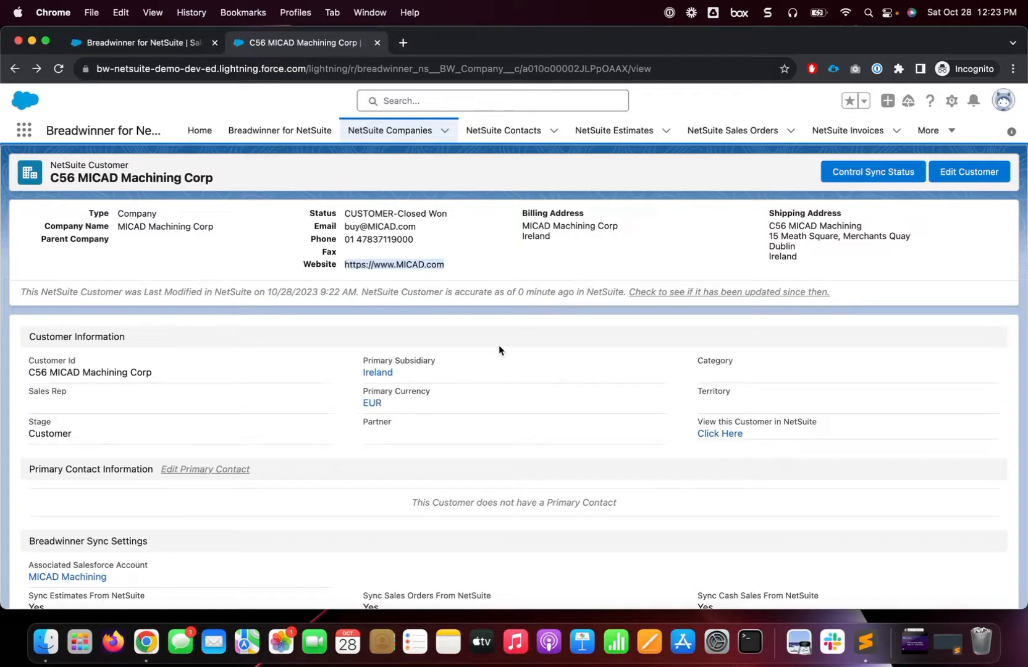
Examine the customer's Edit Primary Contact form, including its contact creation options and field mapping, and leave without making changes
{"action": "scroll", "coordinate": [500, 346], "scroll_direction": "down", "scroll_amount": 5}
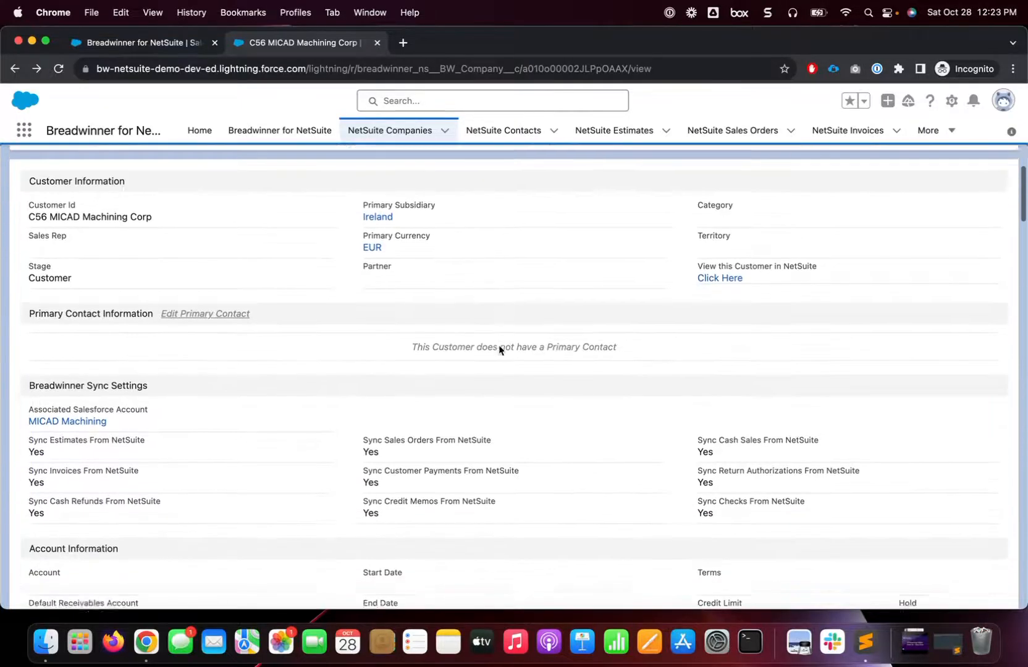
{"action": "scroll", "coordinate": [277, 309], "scroll_direction": "up", "scroll_amount": 5}
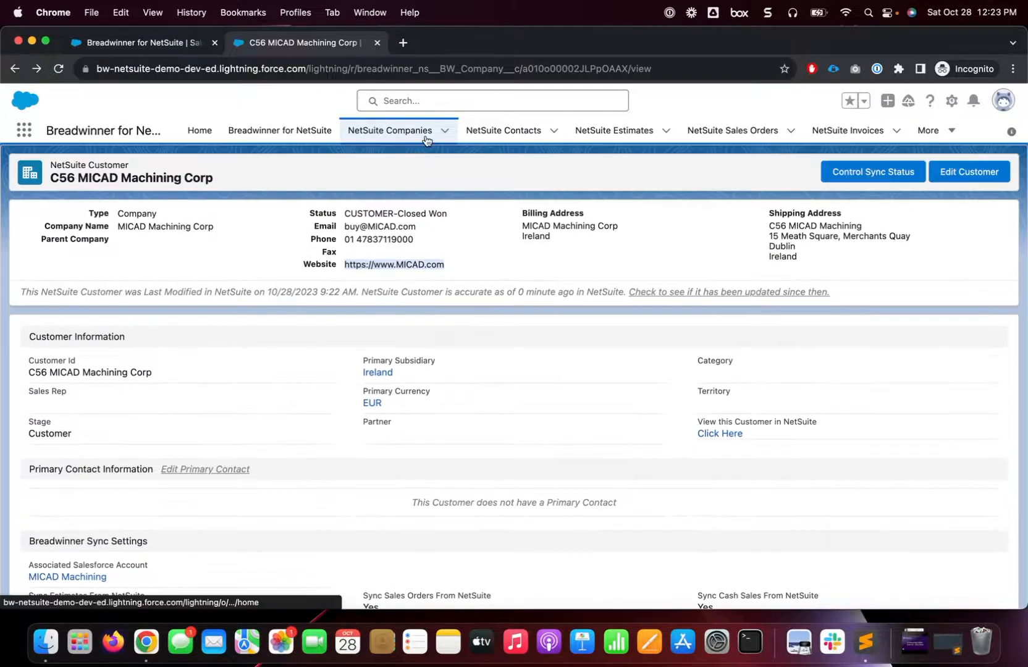
{"action": "left_click", "coordinate": [198, 471]}
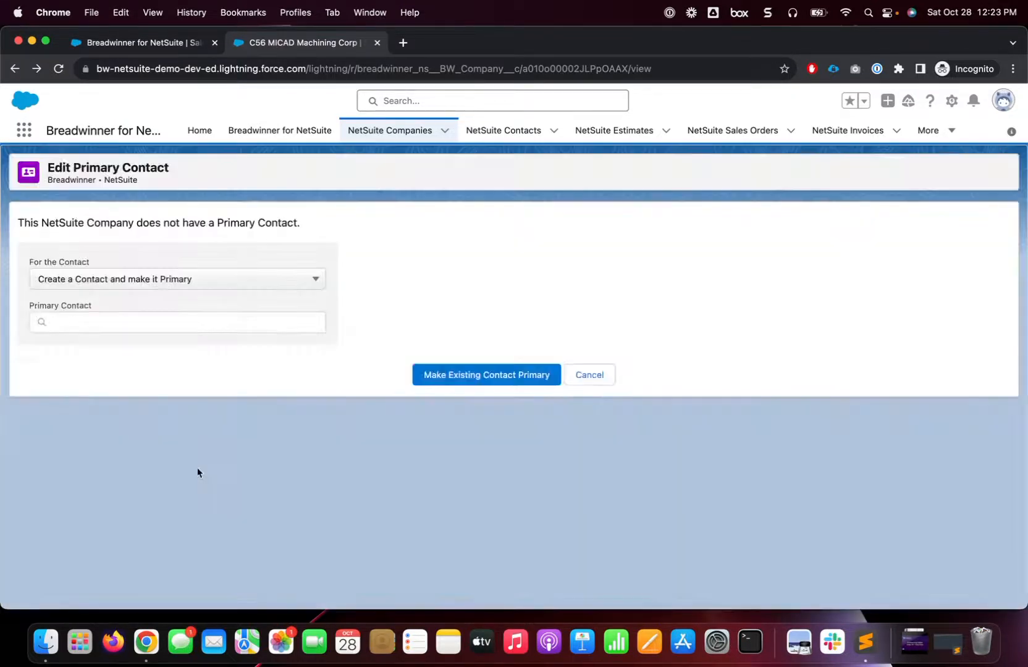
{"action": "scroll", "coordinate": [334, 455], "scroll_direction": "down", "scroll_amount": 3}
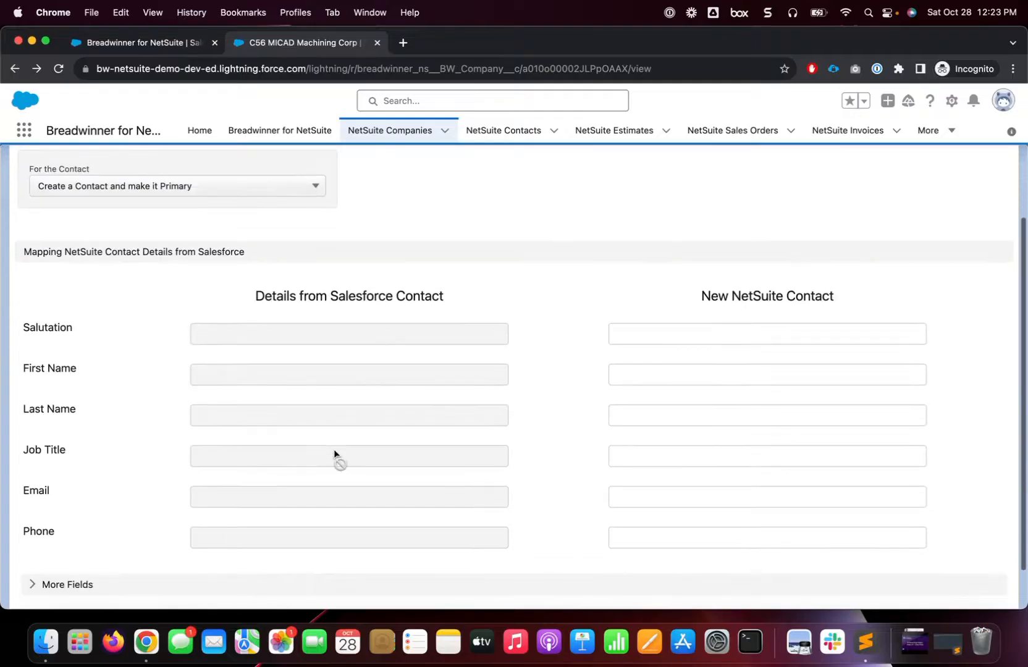
{"action": "left_click", "coordinate": [243, 194]}
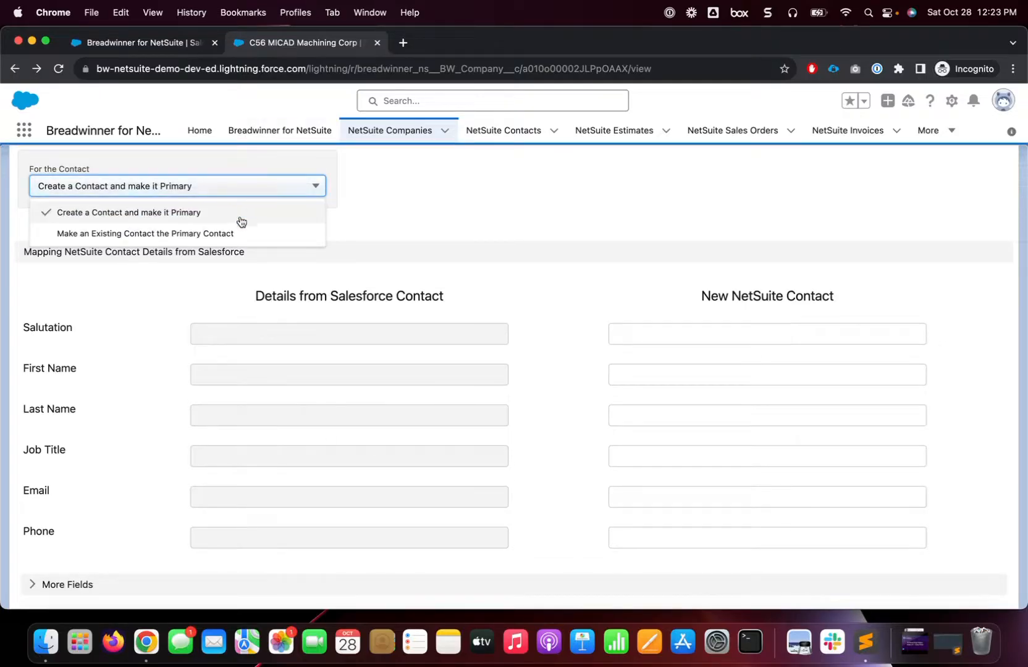
{"action": "left_click", "coordinate": [500, 206]}
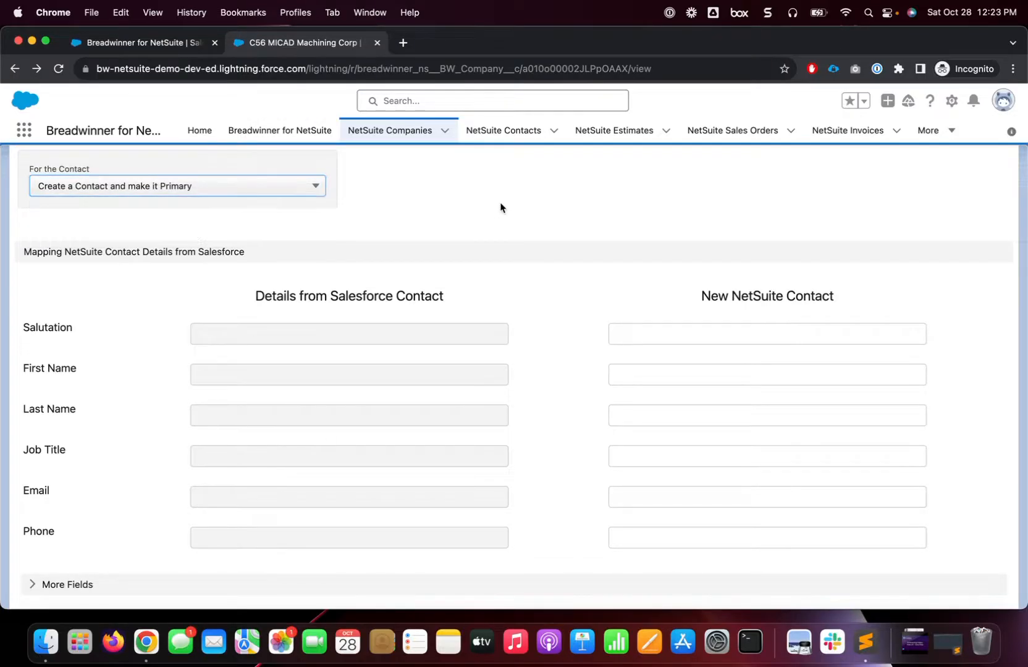
{"action": "scroll", "coordinate": [386, 162], "scroll_direction": "up", "scroll_amount": 3}
{"action": "left_click", "coordinate": [14, 69]}
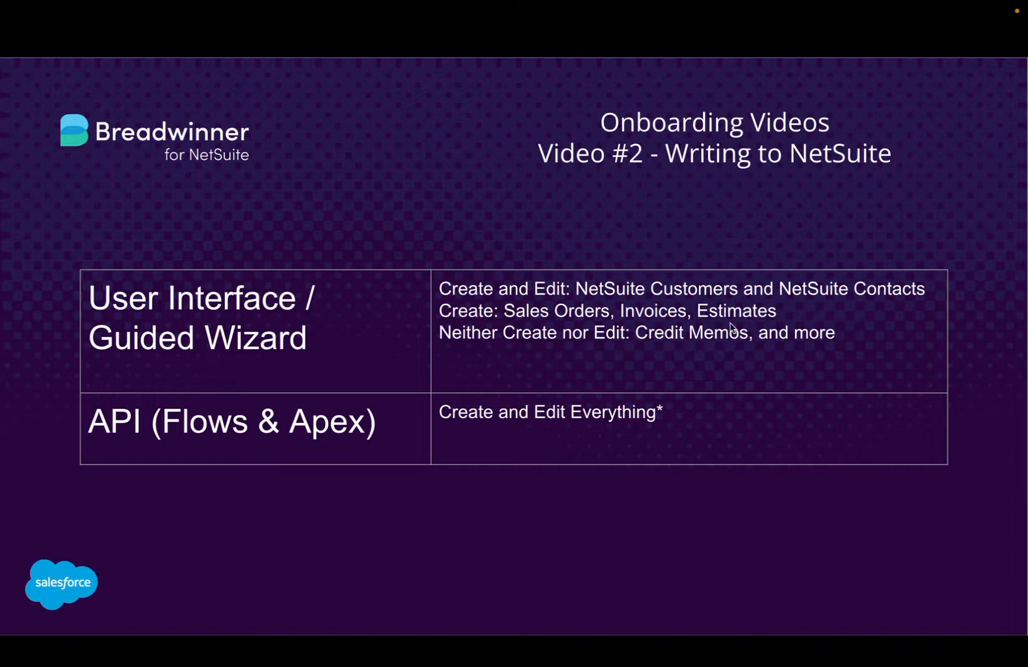
Switch from the slides back to Chrome and open the Jackets opportunity belonging to the Example Customer account
{"action": "key", "text": "ctrl+Left"}
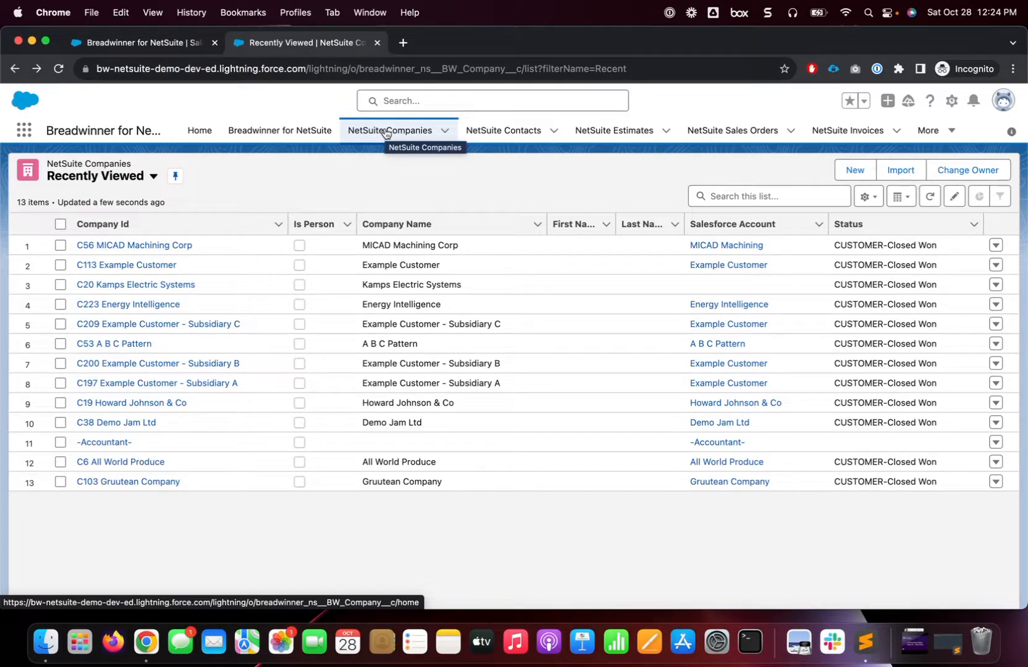
{"action": "left_click", "coordinate": [950, 135]}
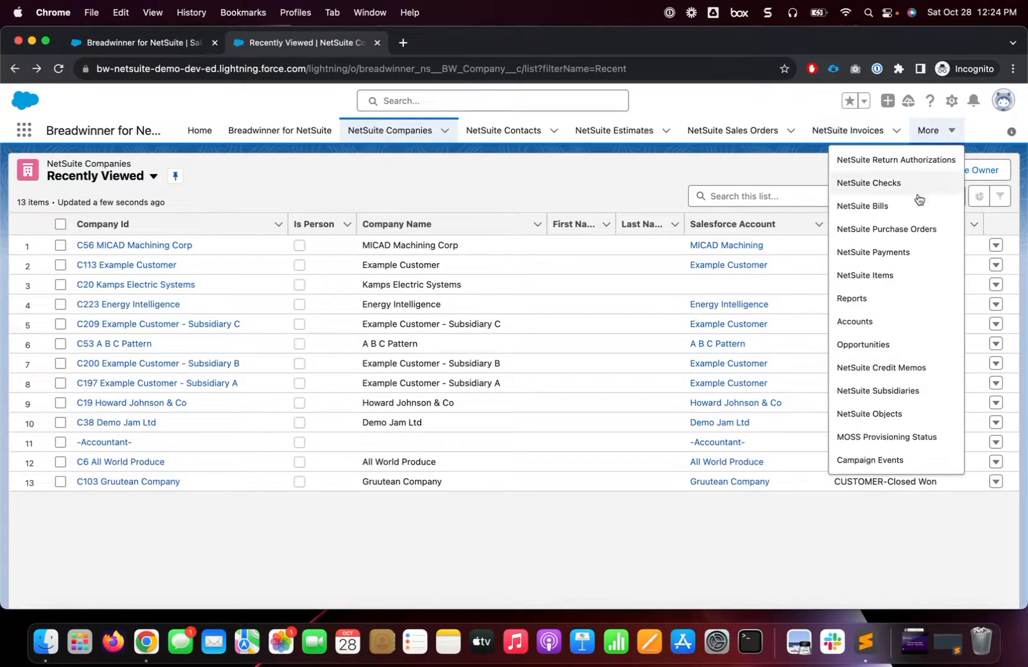
{"action": "left_click", "coordinate": [880, 346]}
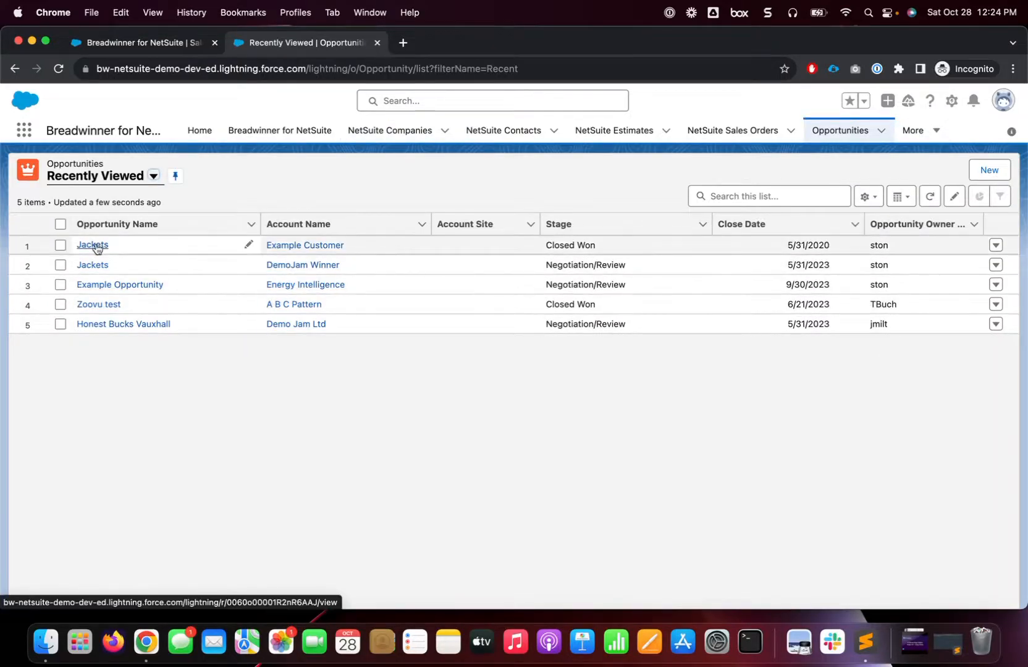
{"action": "left_click", "coordinate": [95, 246]}
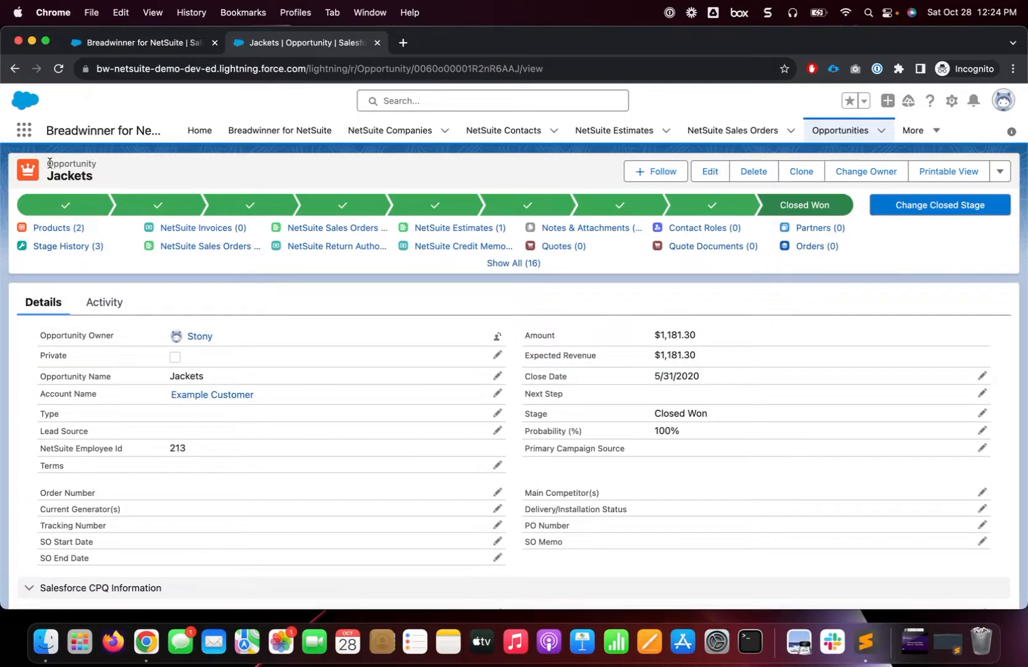
Examine the NetSuite customer choices for a new sales order from the Jackets opportunity, and return to the opportunity without creating one
{"action": "left_click_drag", "start_coordinate": [48, 163], "coordinate": [95, 181]}
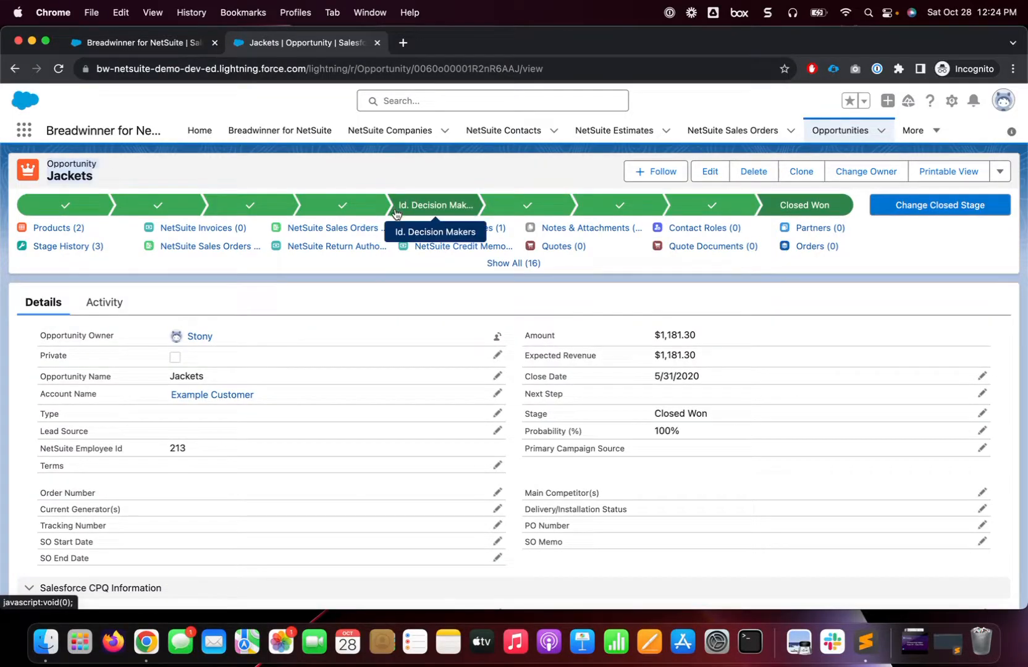
{"action": "scroll", "coordinate": [396, 216], "scroll_direction": "down", "scroll_amount": 5}
{"action": "scroll", "coordinate": [397, 214], "scroll_direction": "down", "scroll_amount": 5}
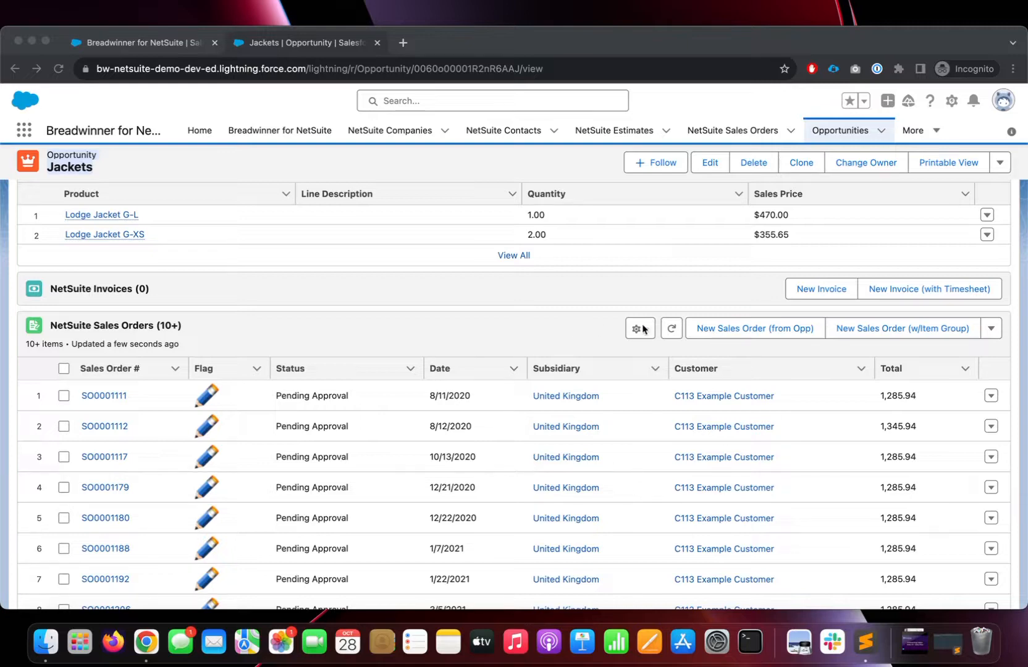
{"action": "left_click", "coordinate": [734, 331]}
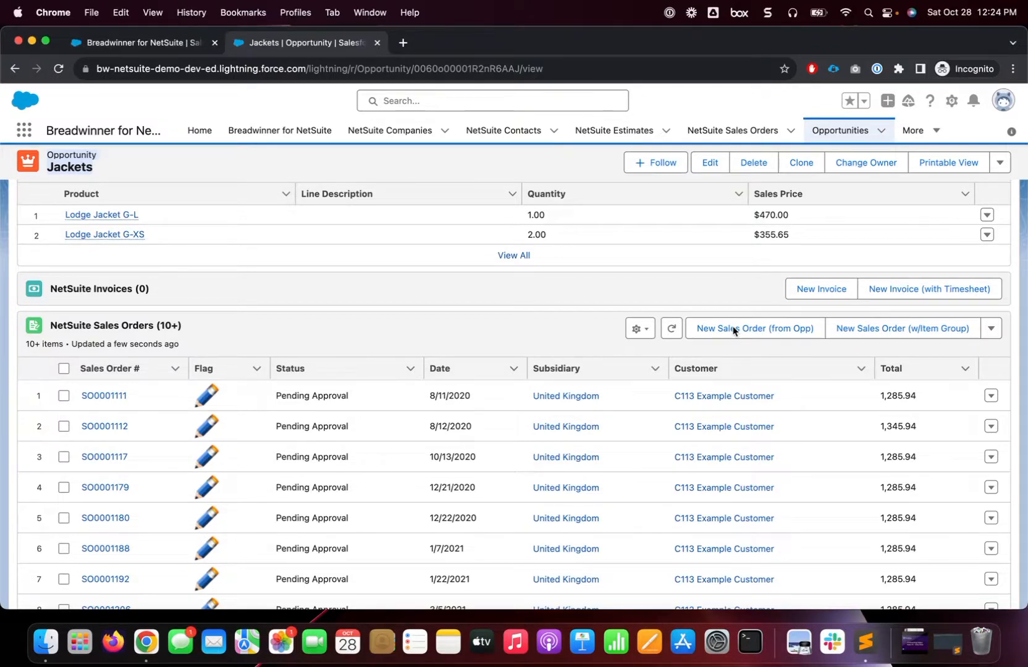
{"action": "left_click", "coordinate": [734, 331]}
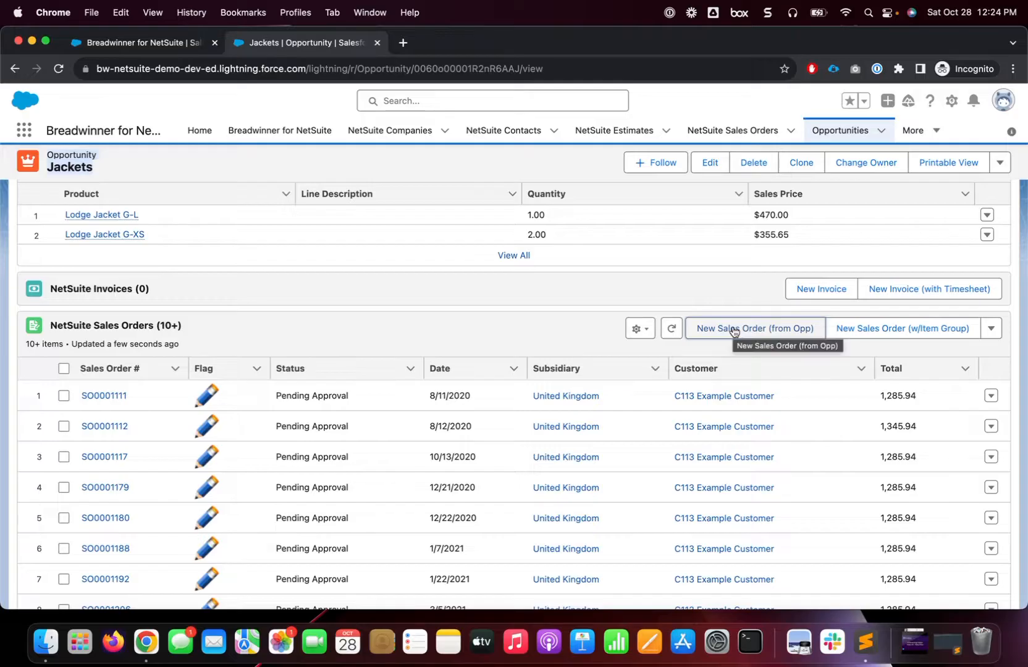
{"action": "left_click", "coordinate": [733, 331]}
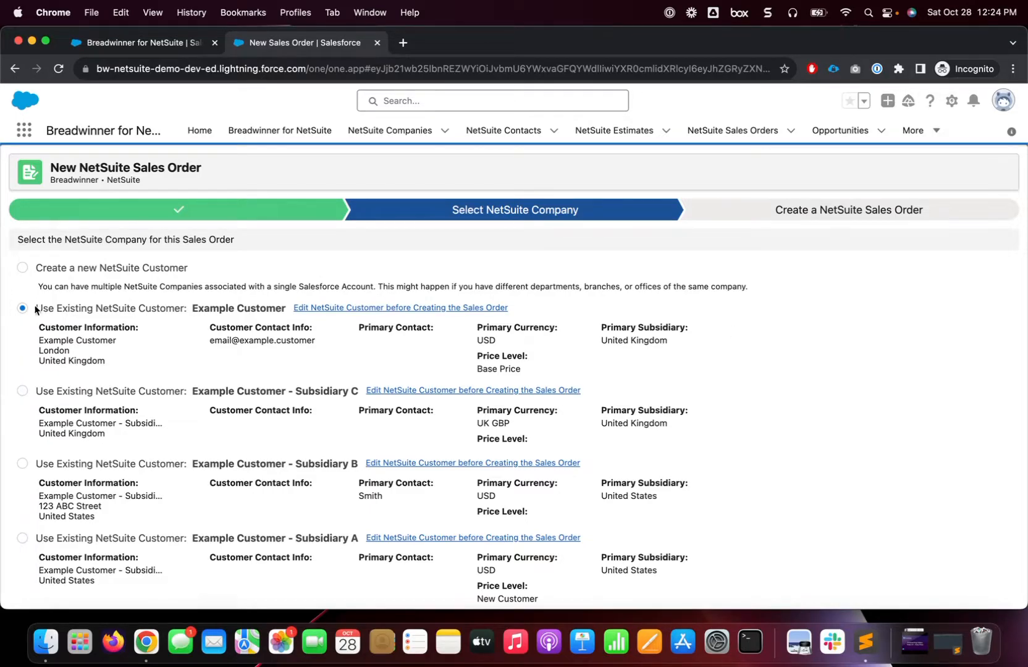
{"action": "left_click_drag", "start_coordinate": [35, 307], "coordinate": [312, 351]}
{"action": "scroll", "coordinate": [329, 362], "scroll_direction": "down", "scroll_amount": 2}
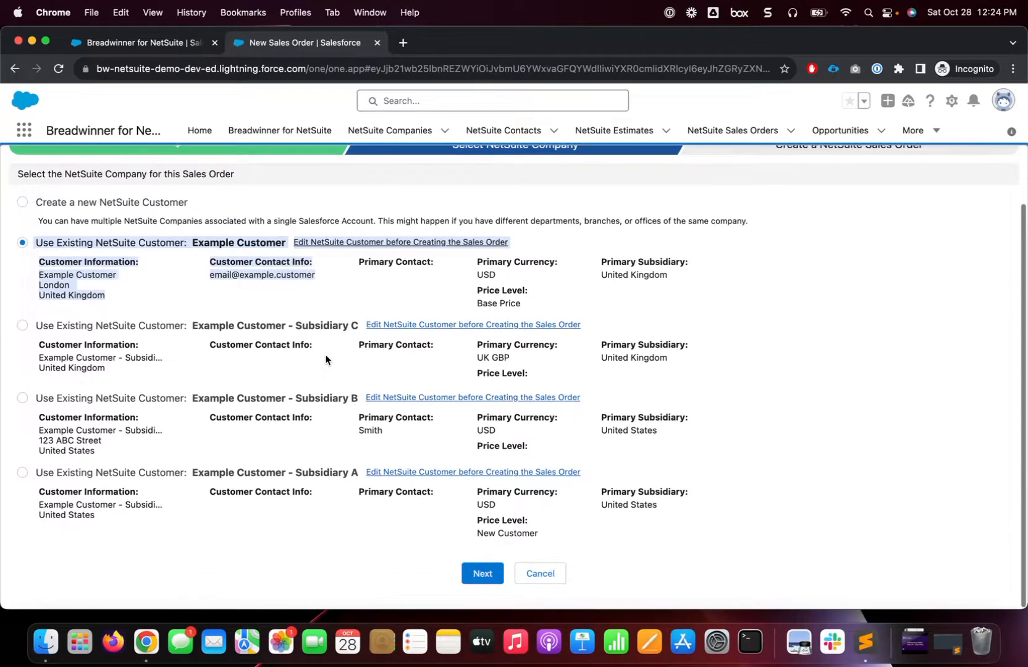
{"action": "left_click", "coordinate": [213, 294]}
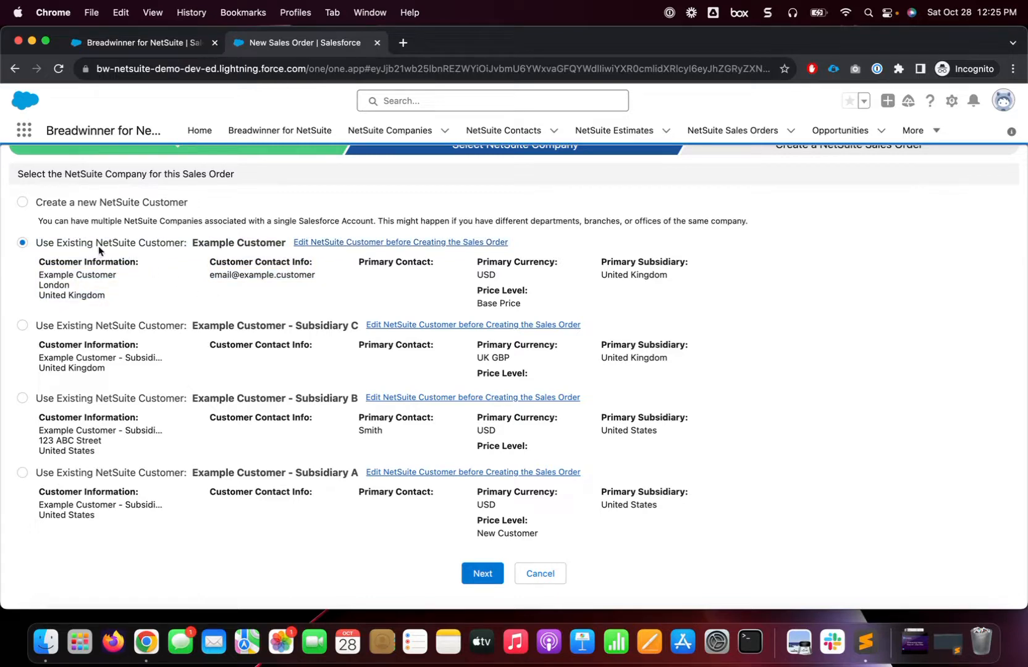
{"action": "left_click", "coordinate": [15, 69]}
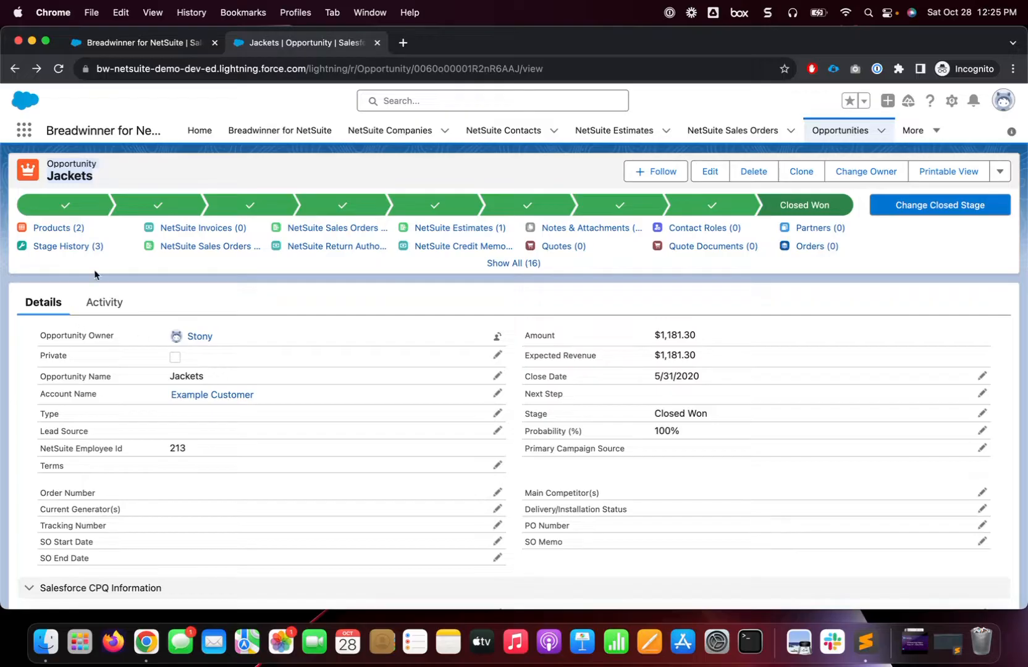
Open the opportunity's Example Customer account in a separate tab and view its affiliated NetSuite companies
{"action": "left_click", "coordinate": [218, 399], "text": "super"}
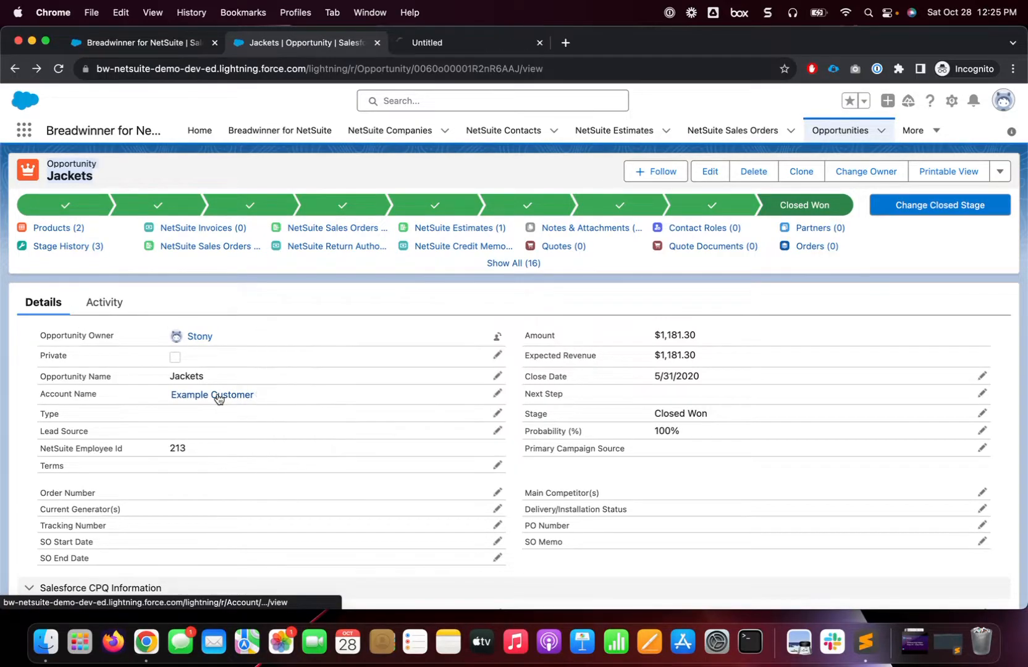
{"action": "left_click", "coordinate": [477, 44]}
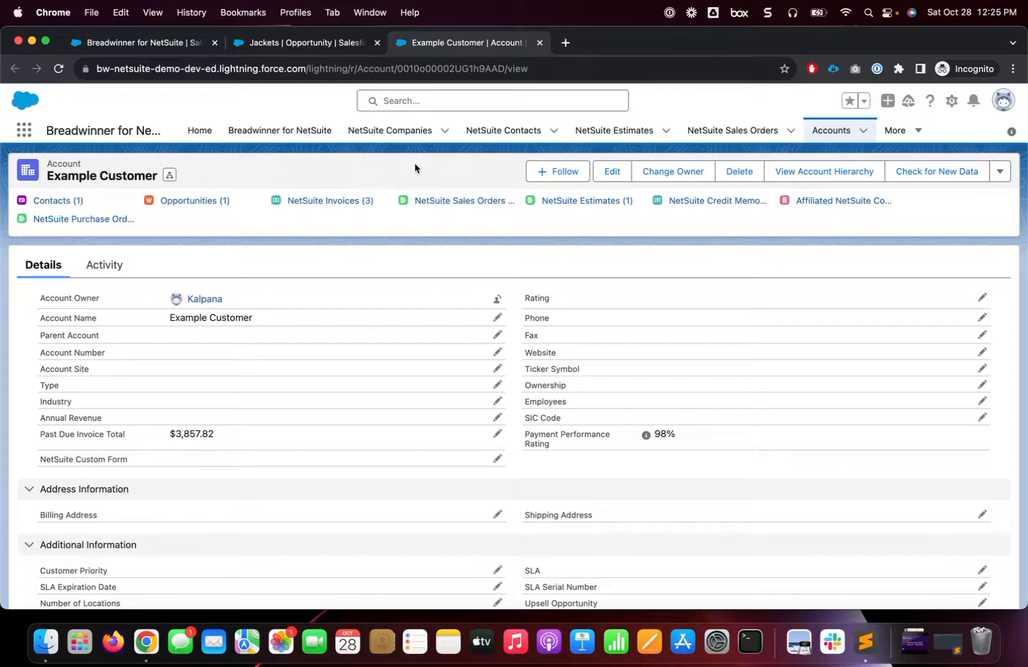
{"action": "mouse_move", "coordinate": [815, 203]}
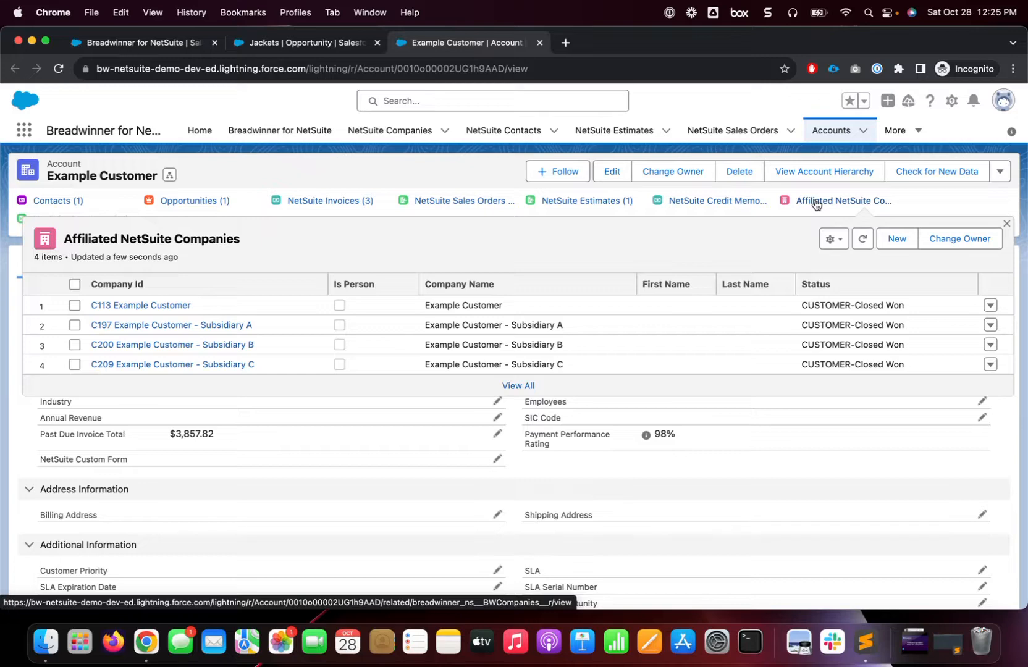
Start a new NetSuite sales order from the Jackets opportunity, using the existing NetSuite customer Example Customer
{"action": "left_click", "coordinate": [283, 44]}
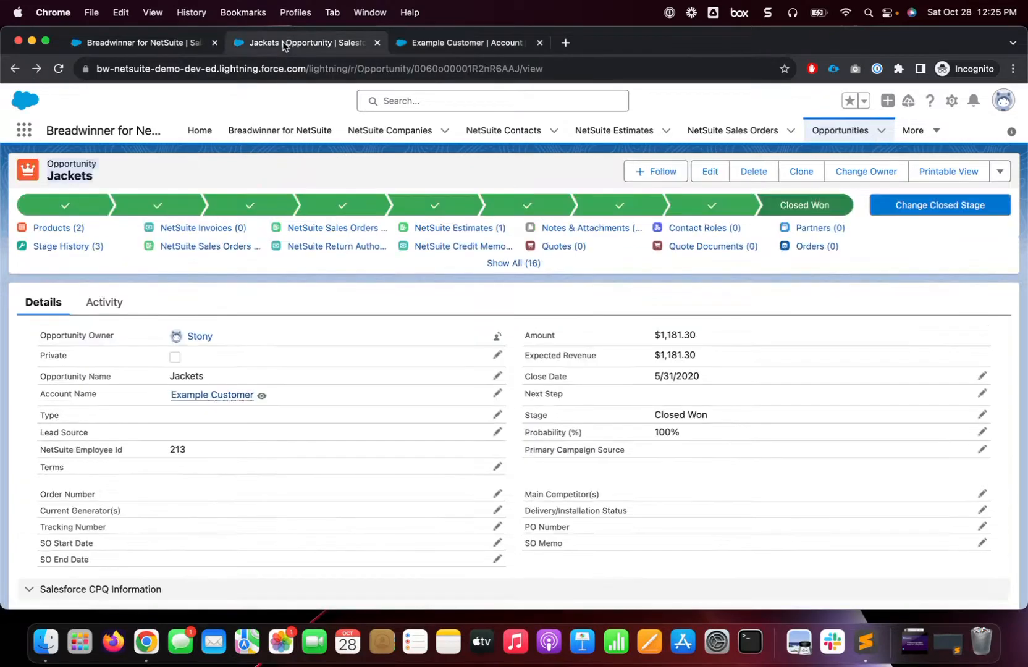
{"action": "scroll", "coordinate": [363, 317], "scroll_direction": "down", "scroll_amount": 6}
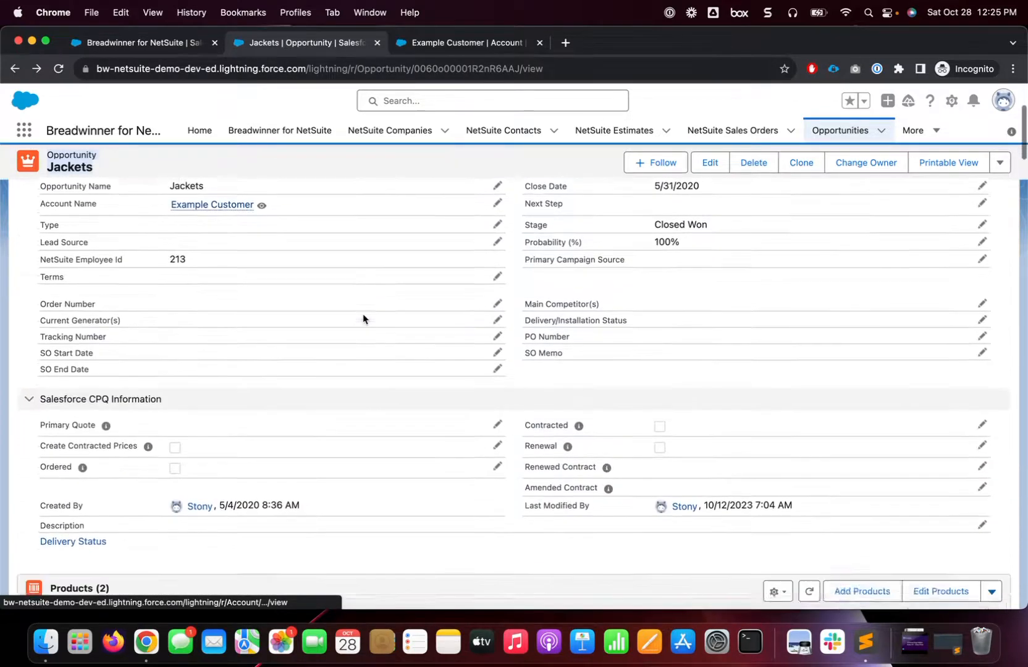
{"action": "scroll", "coordinate": [363, 318], "scroll_direction": "down", "scroll_amount": 5}
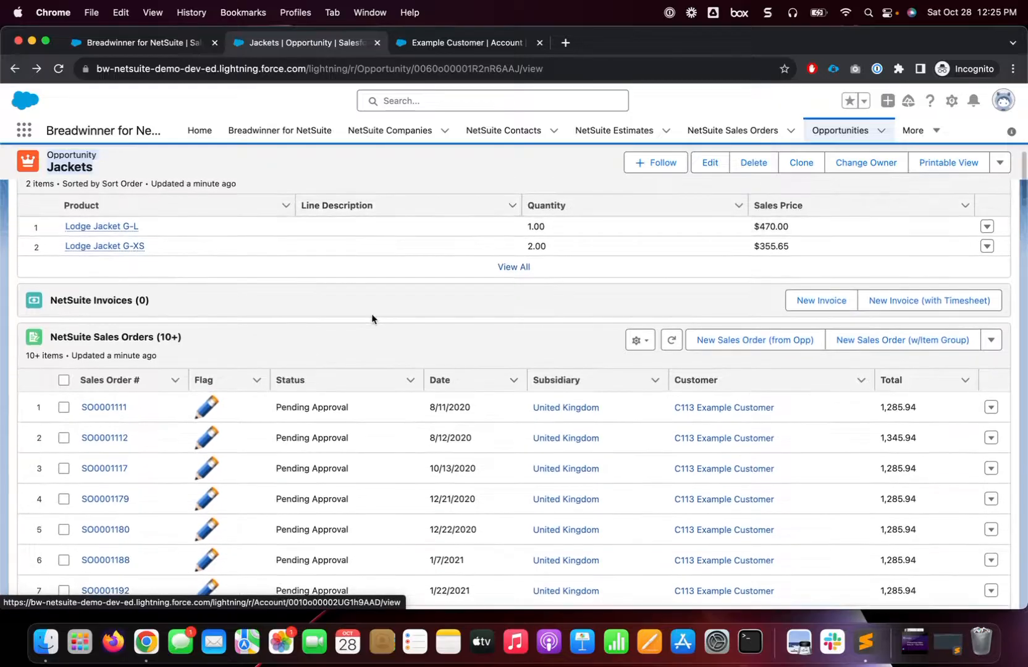
{"action": "left_click", "coordinate": [732, 343]}
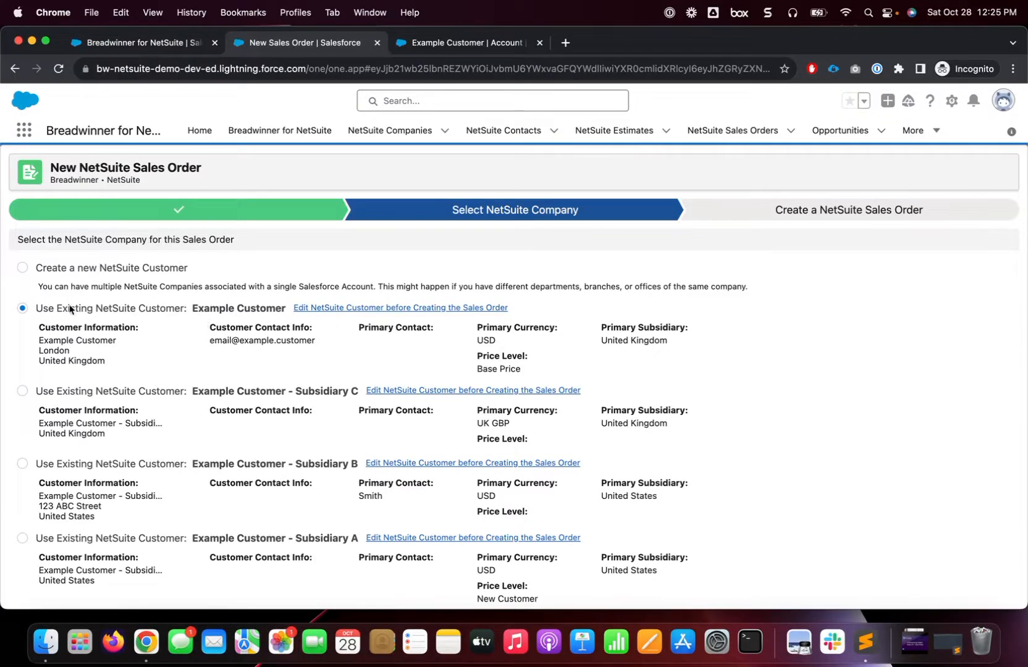
{"action": "left_click_drag", "start_coordinate": [35, 310], "coordinate": [288, 316]}
{"action": "scroll", "coordinate": [288, 317], "scroll_direction": "down", "scroll_amount": 2}
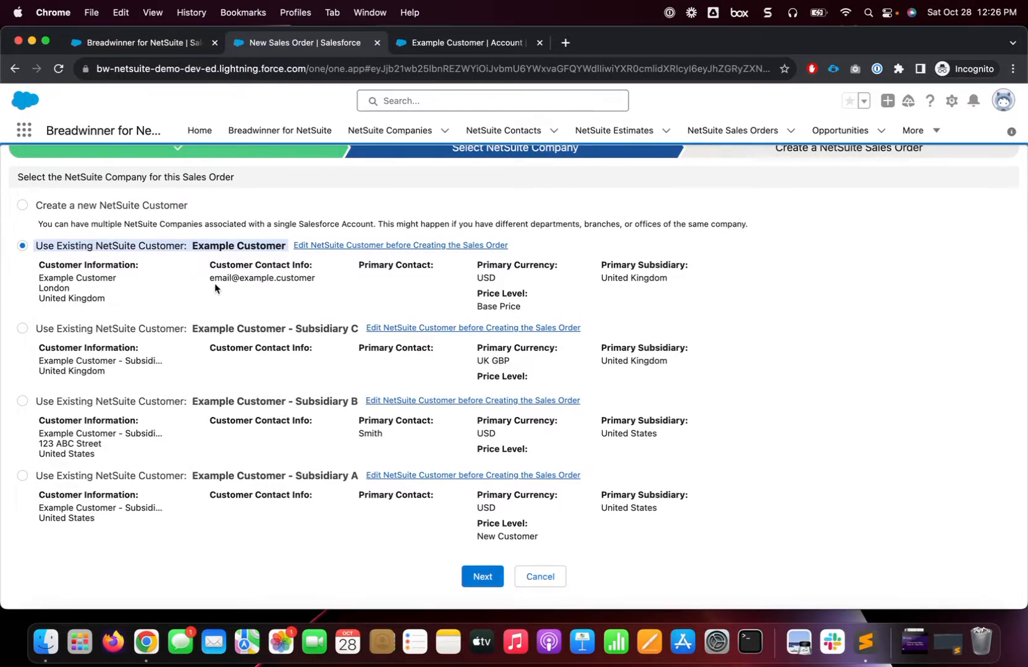
{"action": "left_click", "coordinate": [482, 577]}
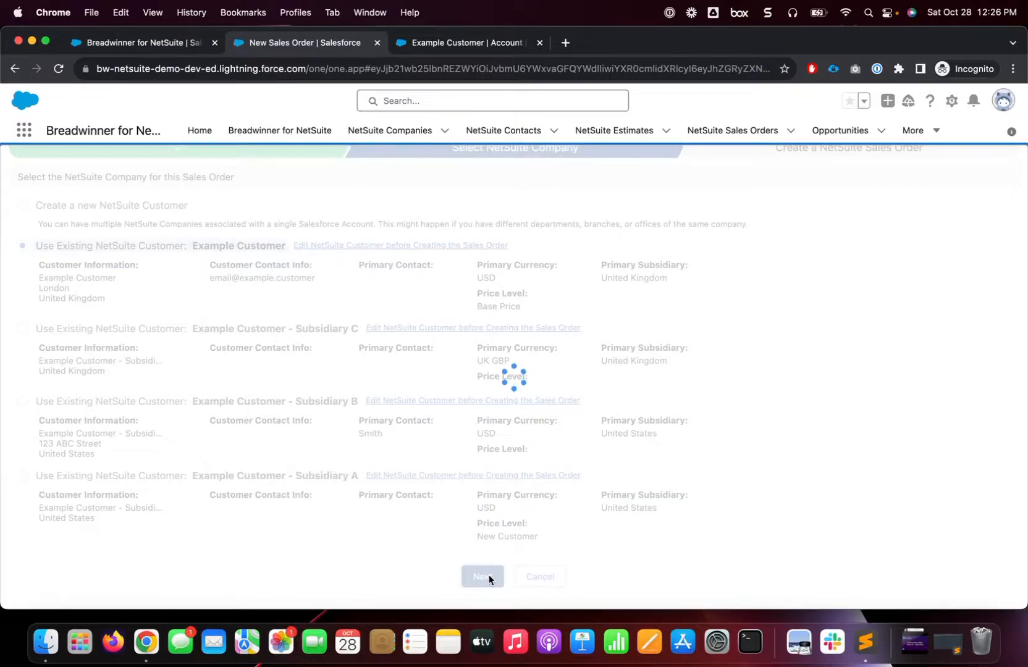
Review the sales order form and set its start date to 10/28/2023 and end date to 10/28/2024
{"action": "scroll", "coordinate": [489, 577], "scroll_direction": "down", "scroll_amount": 3}
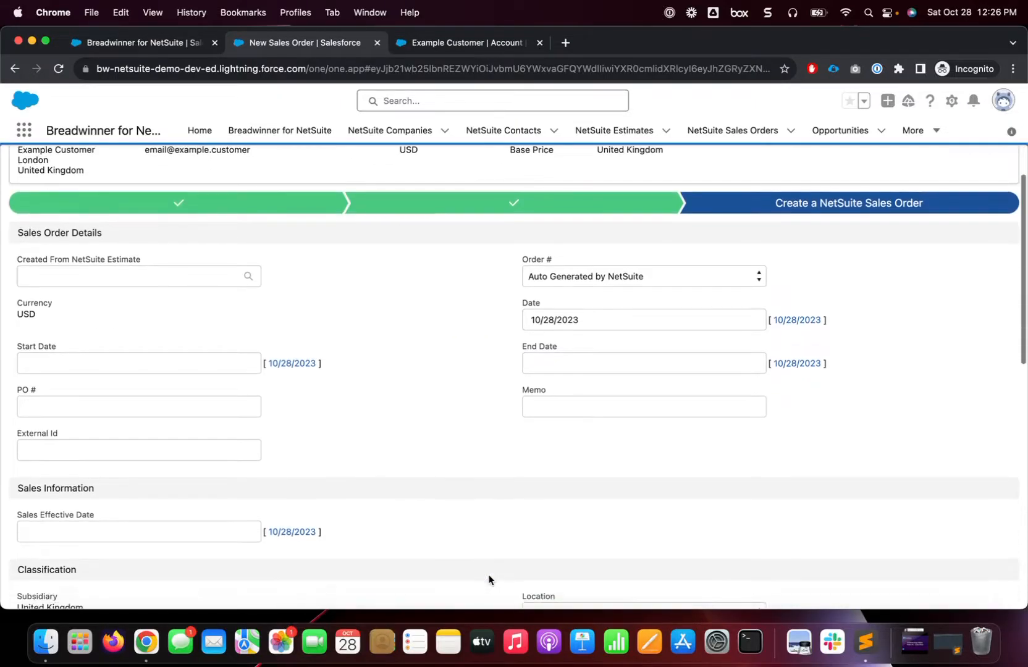
{"action": "scroll", "coordinate": [489, 580], "scroll_direction": "down", "scroll_amount": 5}
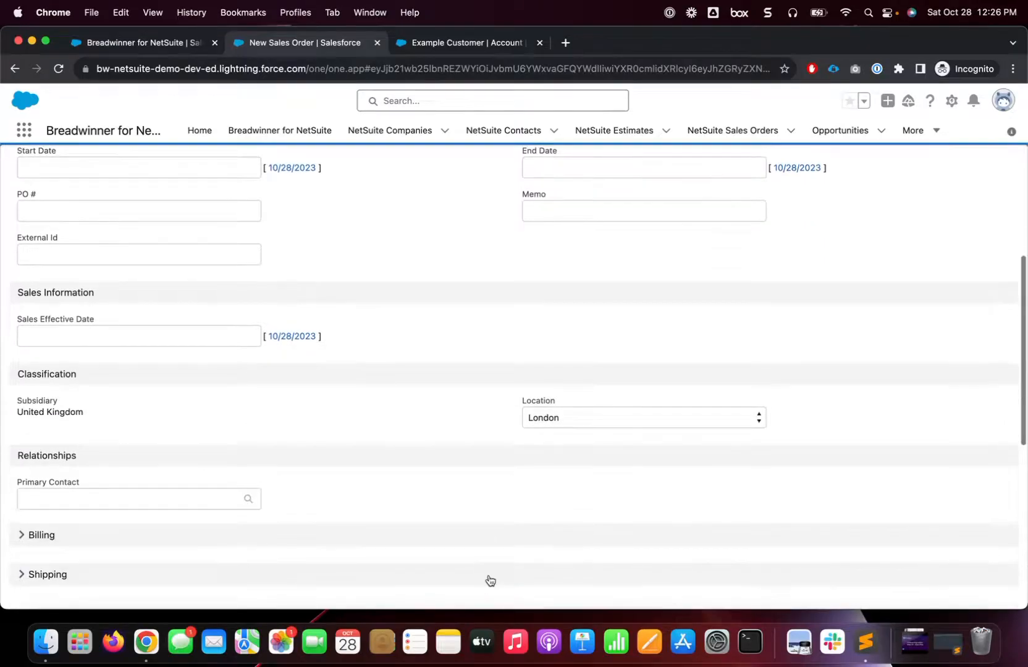
{"action": "scroll", "coordinate": [489, 579], "scroll_direction": "down", "scroll_amount": 5}
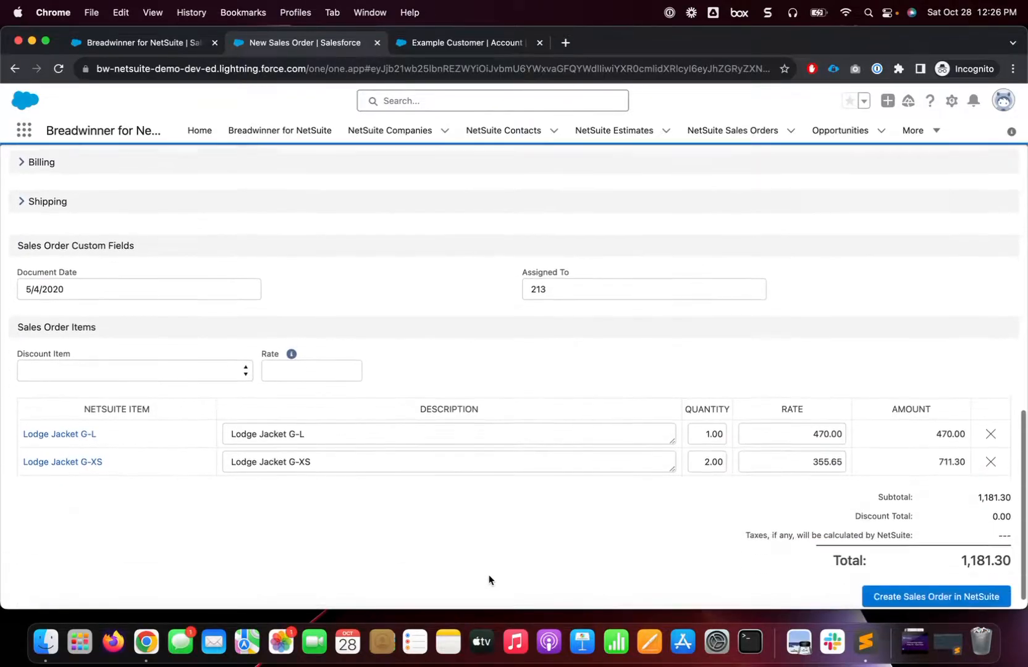
{"action": "scroll", "coordinate": [489, 580], "scroll_direction": "down", "scroll_amount": 1}
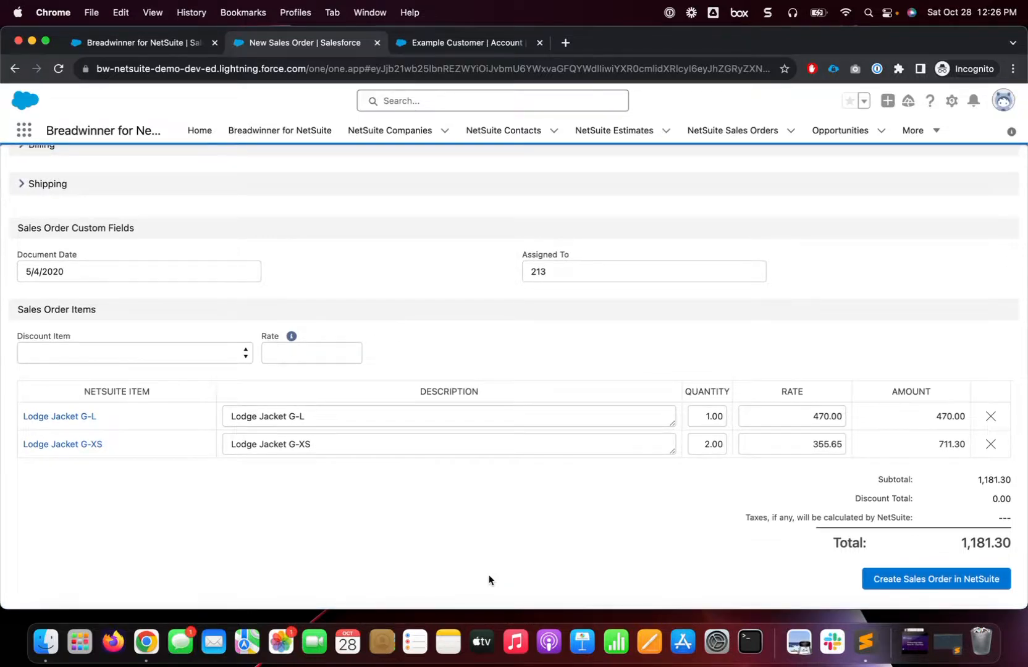
{"action": "scroll", "coordinate": [488, 579], "scroll_direction": "up", "scroll_amount": 10}
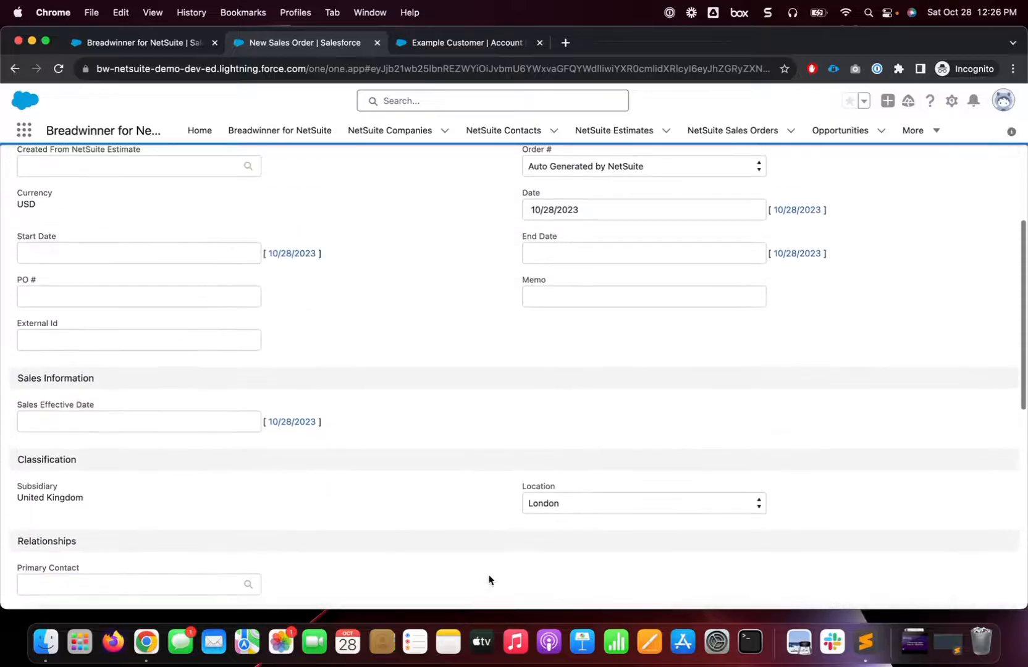
{"action": "scroll", "coordinate": [489, 580], "scroll_direction": "up", "scroll_amount": 3}
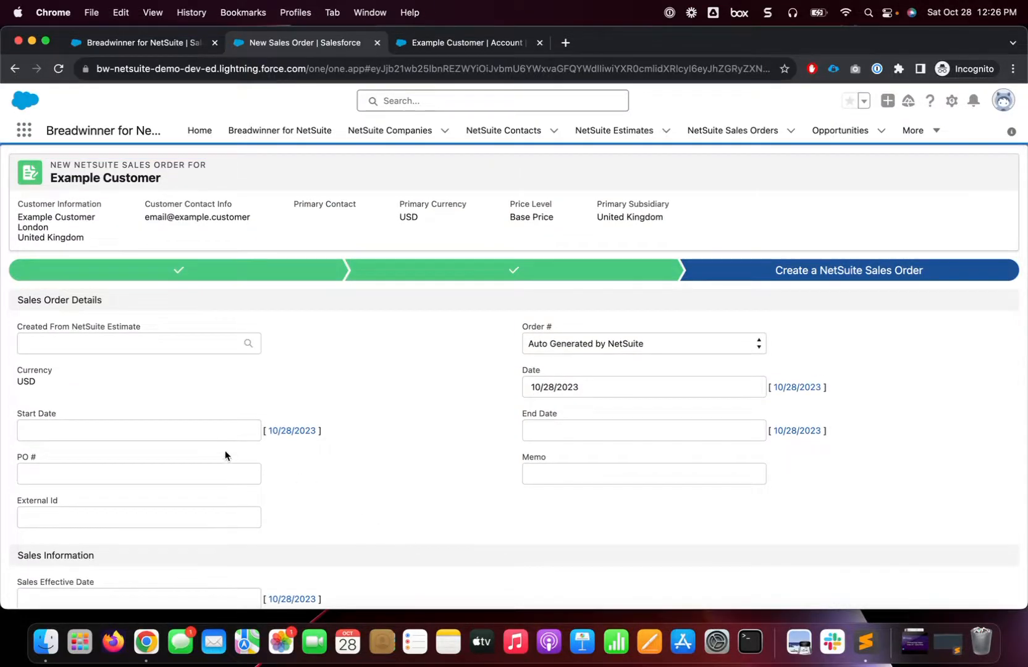
{"action": "left_click", "coordinate": [283, 431]}
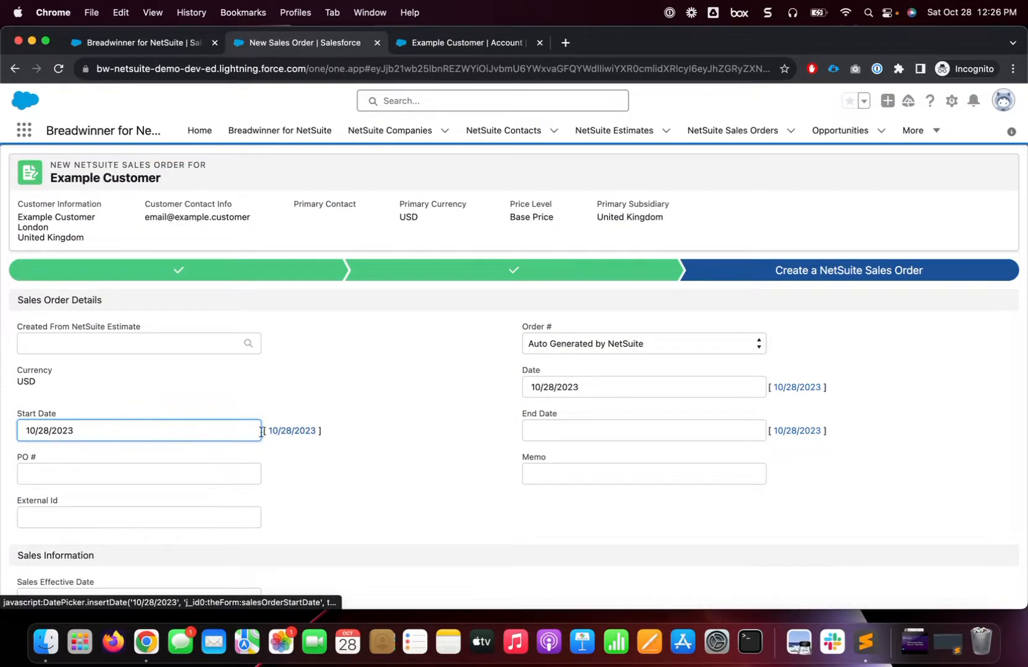
{"action": "left_click", "coordinate": [570, 431]}
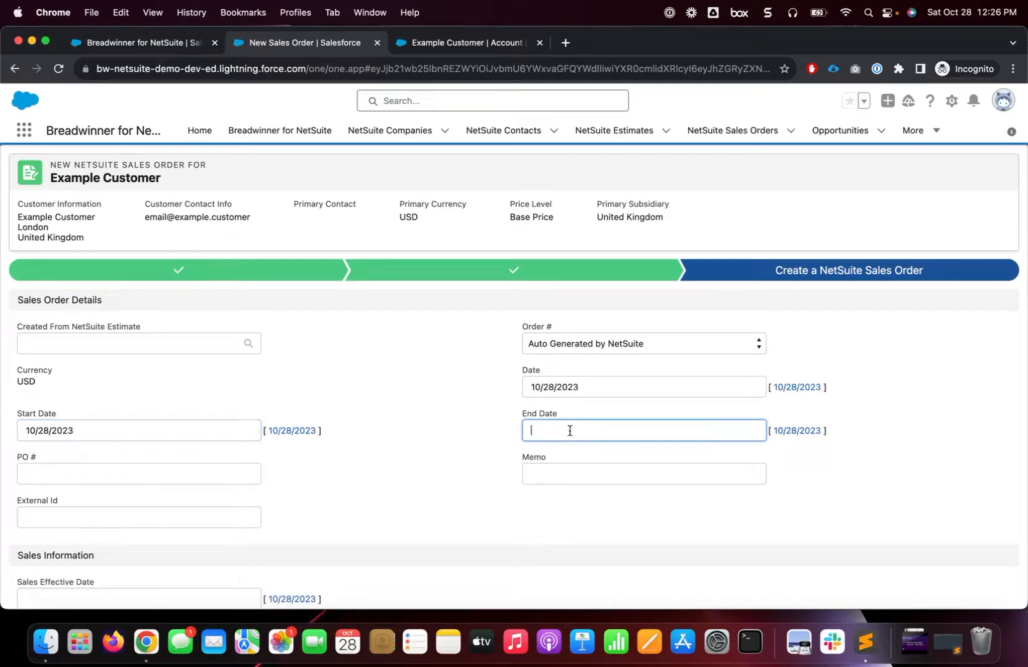
{"action": "left_click", "coordinate": [800, 430]}
Check the sales order's details and jacket line items, and create the sales order in NetSuite
{"action": "scroll", "coordinate": [434, 440], "scroll_direction": "down", "scroll_amount": 8}
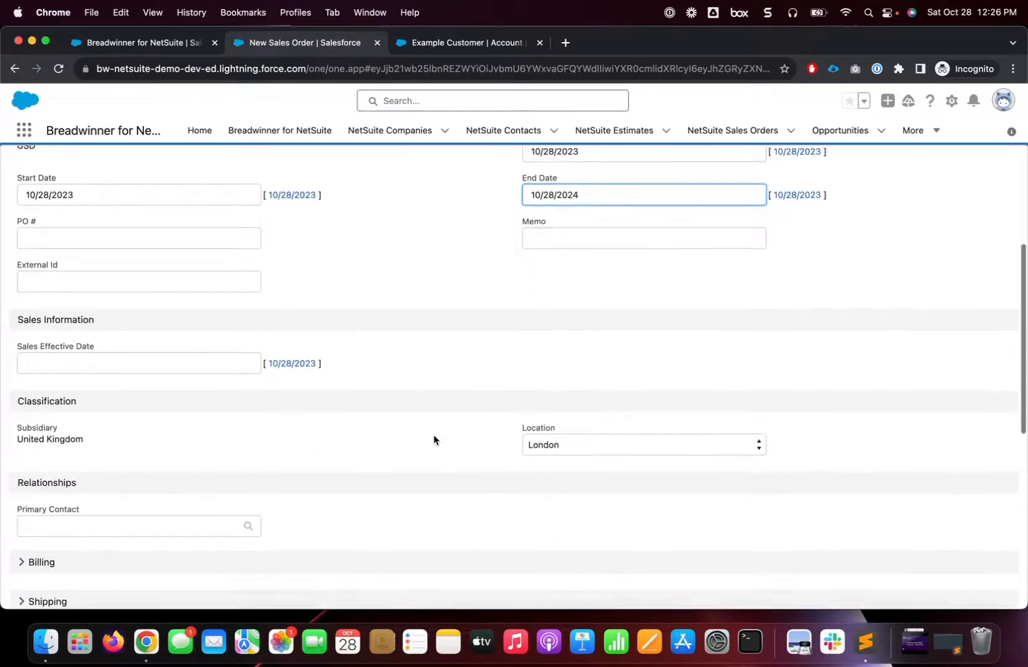
{"action": "scroll", "coordinate": [434, 440], "scroll_direction": "down", "scroll_amount": 10}
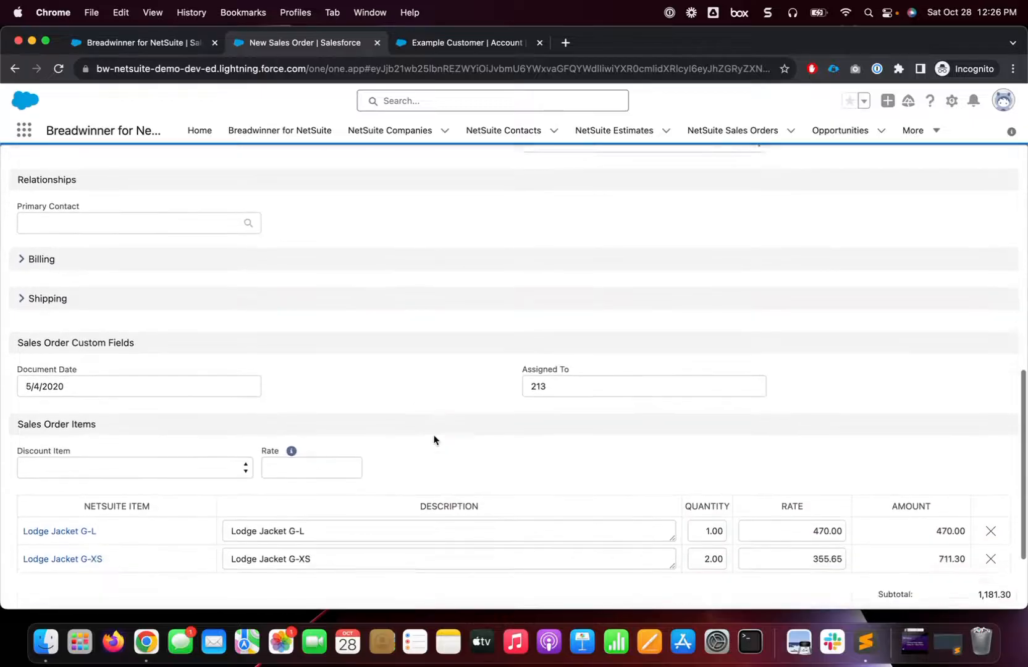
{"action": "scroll", "coordinate": [434, 440], "scroll_direction": "down", "scroll_amount": 4}
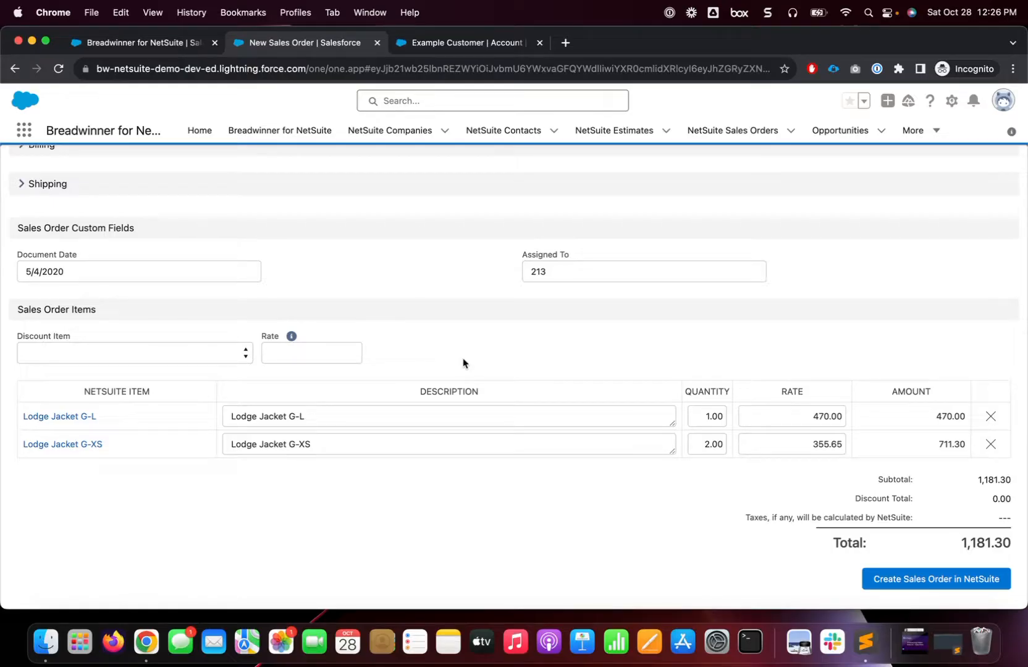
{"action": "scroll", "coordinate": [464, 363], "scroll_direction": "up", "scroll_amount": 2}
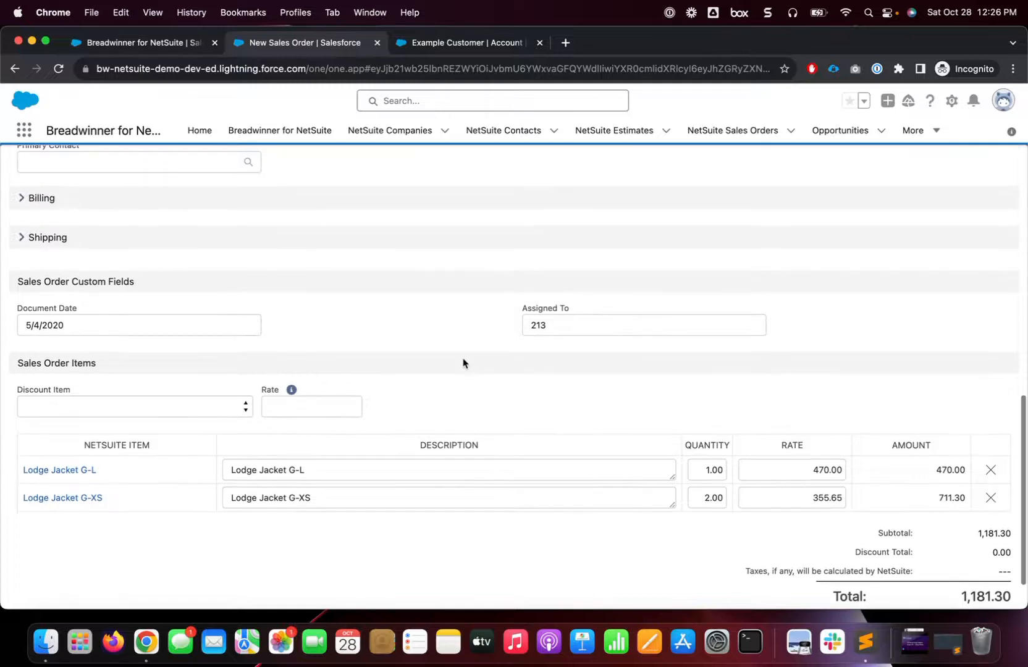
{"action": "scroll", "coordinate": [463, 363], "scroll_direction": "up", "scroll_amount": 10}
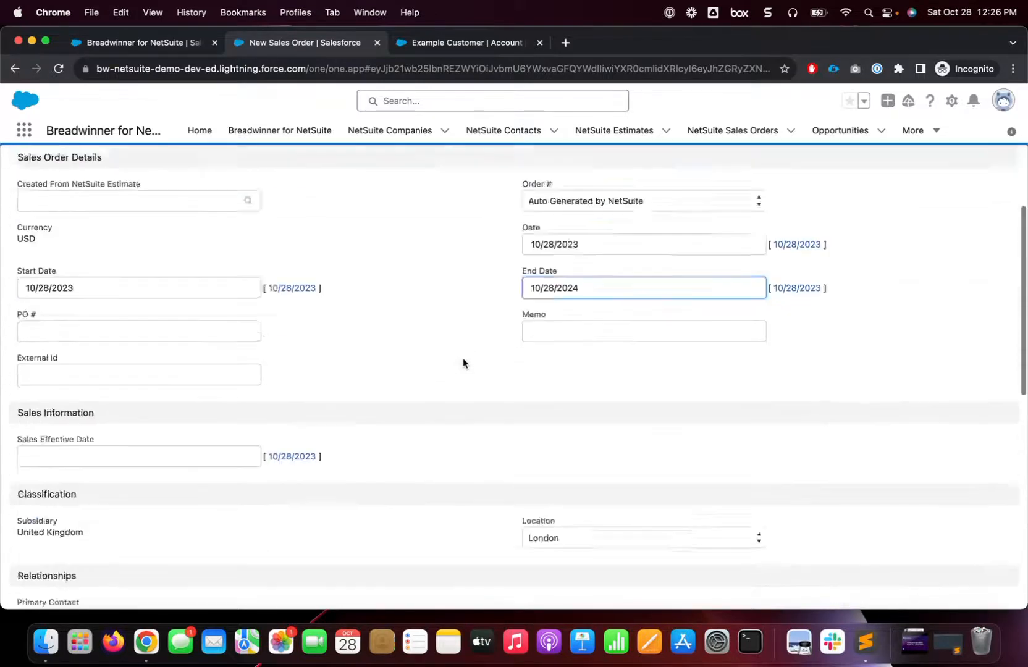
{"action": "scroll", "coordinate": [463, 363], "scroll_direction": "down", "scroll_amount": 12}
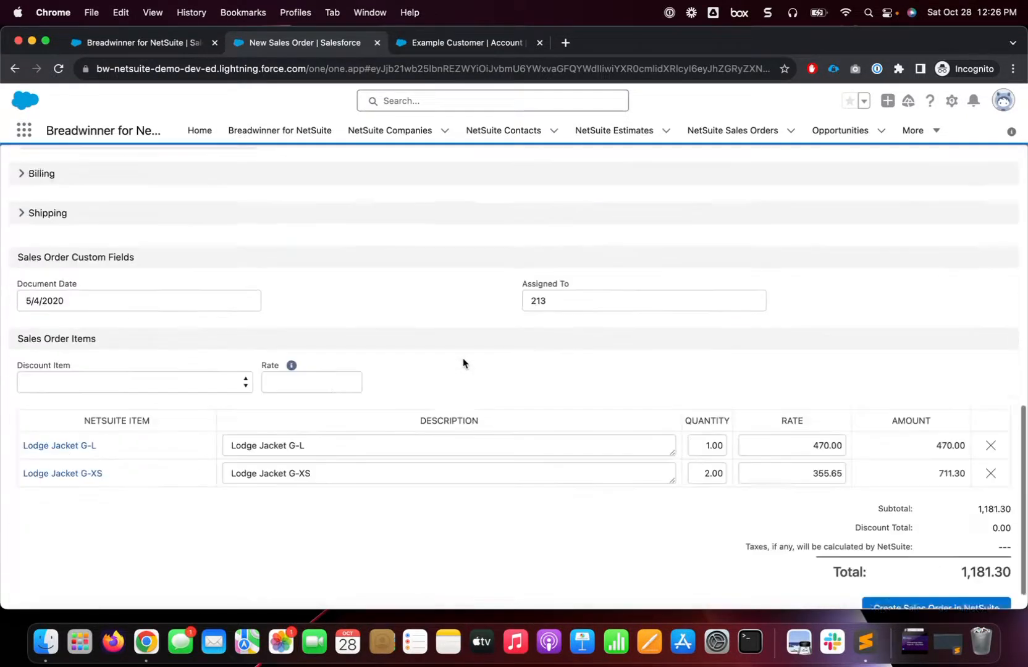
{"action": "left_click", "coordinate": [933, 583]}
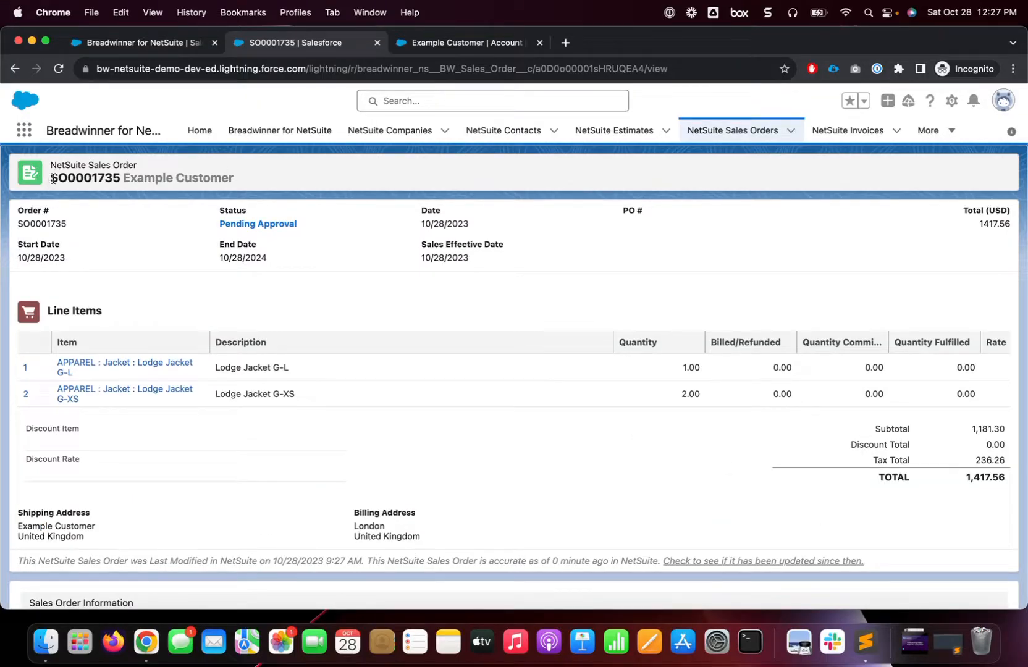
Review the newly created sales order's number, line items, order information, classification and custom fields
{"action": "left_click_drag", "start_coordinate": [51, 178], "coordinate": [121, 178]}
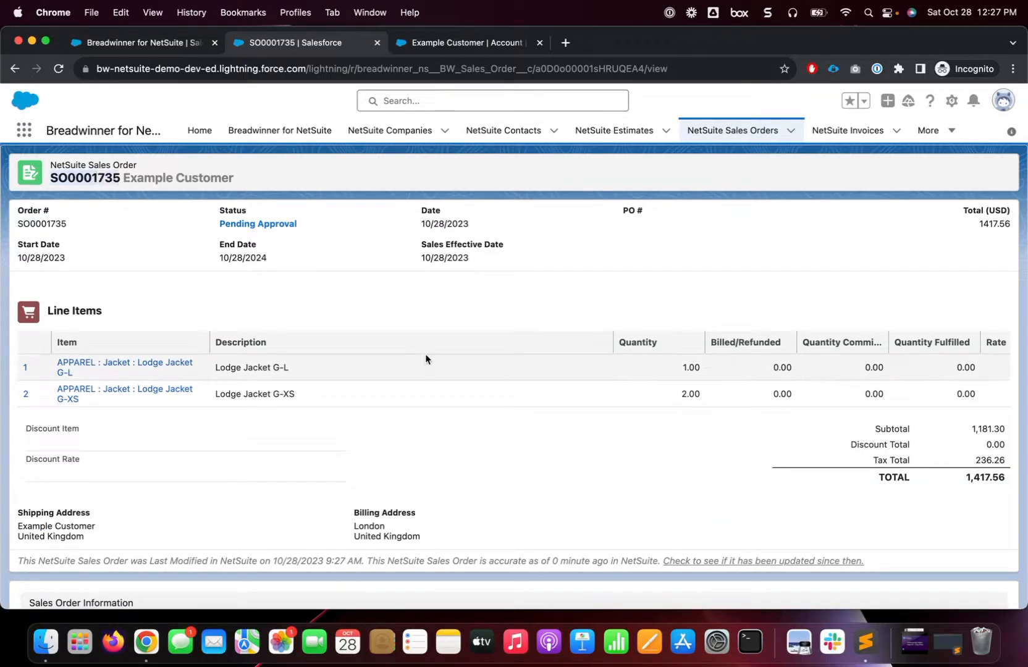
{"action": "scroll", "coordinate": [425, 356], "scroll_direction": "down", "scroll_amount": 5}
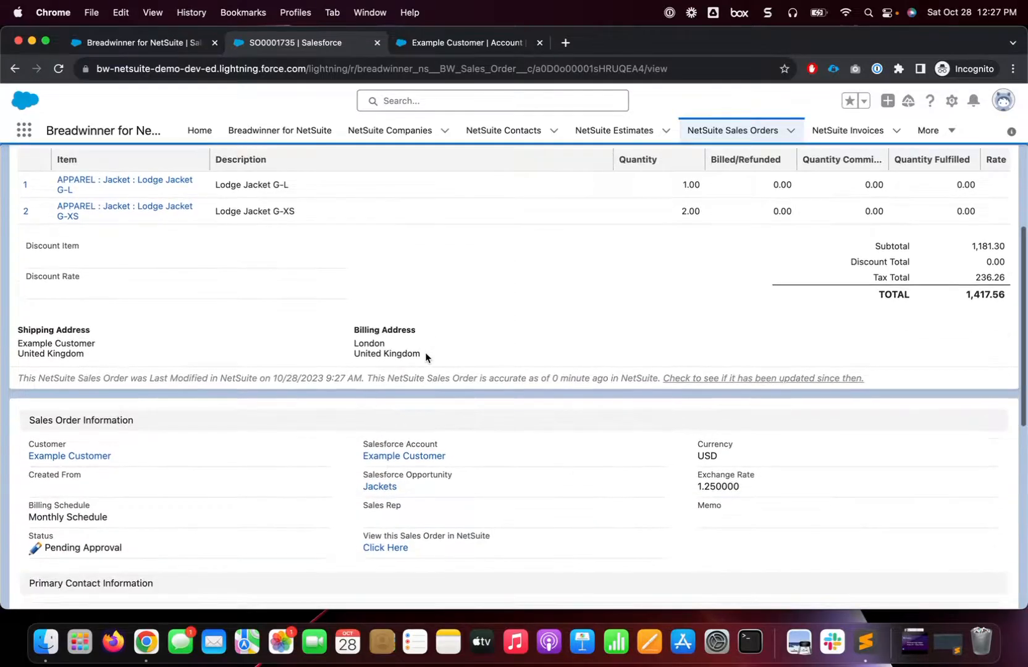
{"action": "scroll", "coordinate": [426, 357], "scroll_direction": "down", "scroll_amount": 5}
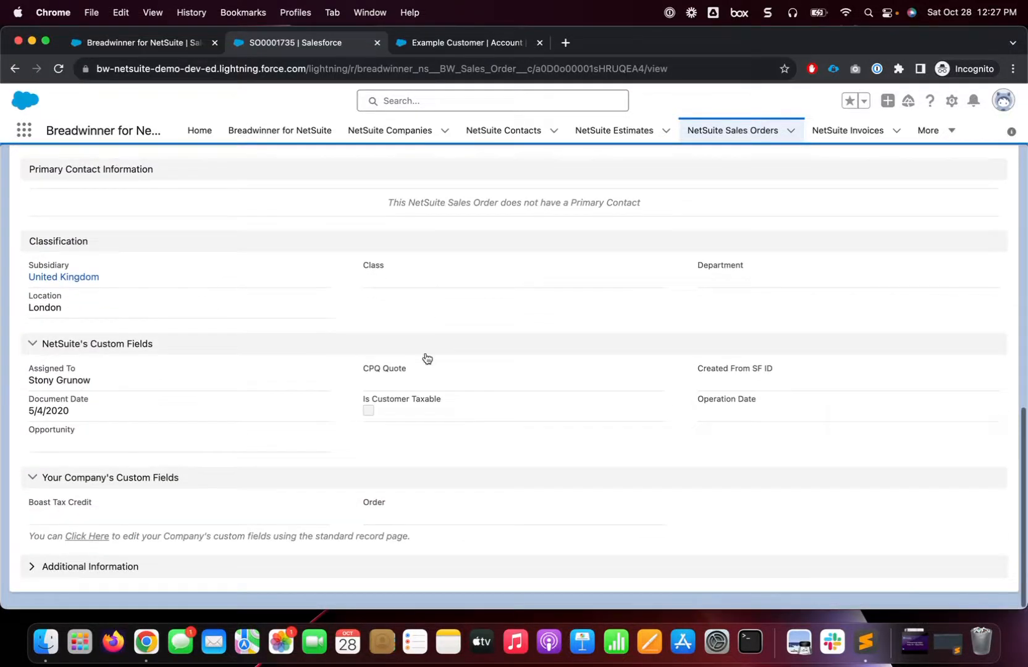
Expand the sales order's additional information and check its NetSuite internal ID
{"action": "left_click", "coordinate": [32, 568]}
{"action": "scroll", "coordinate": [371, 544], "scroll_direction": "down", "scroll_amount": 2}
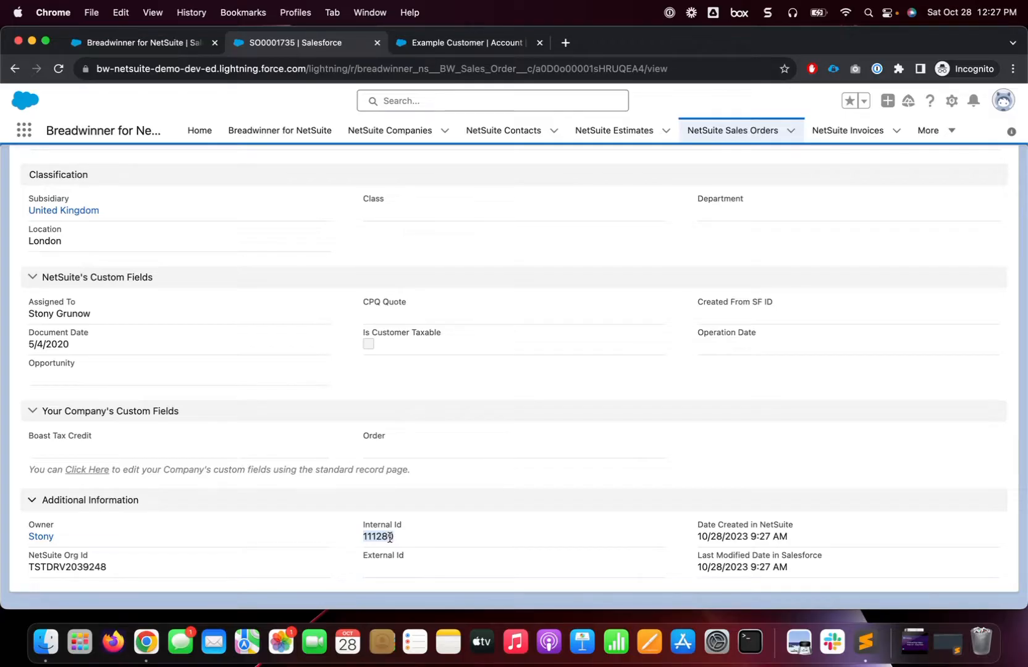
{"action": "scroll", "coordinate": [390, 537], "scroll_direction": "up", "scroll_amount": 15}
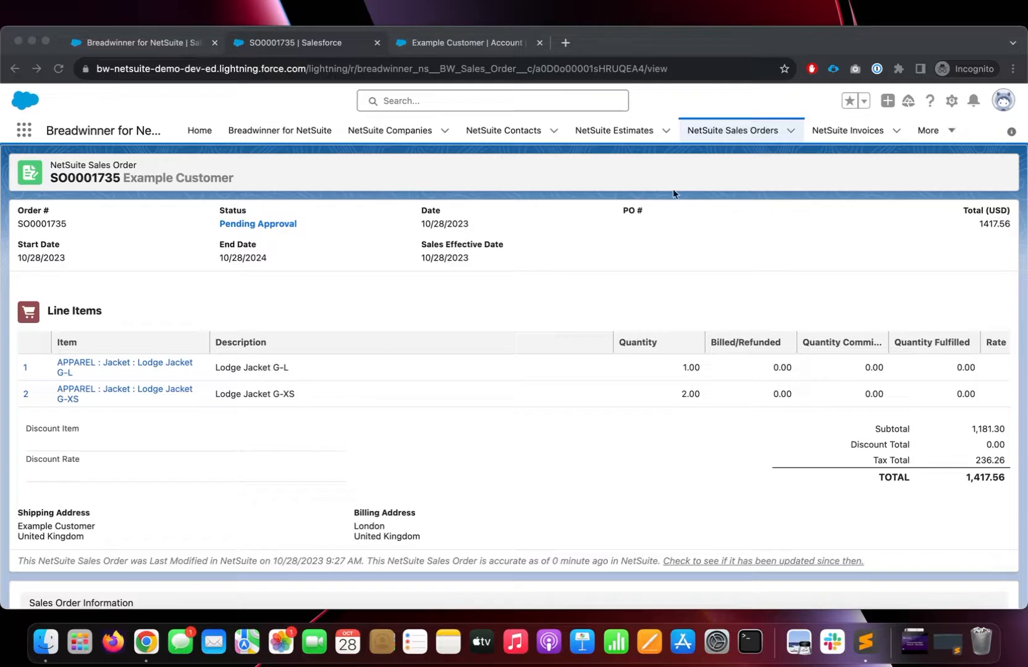
Return to the Jackets opportunity and locate the New Sales Order (from Opp) action in its NetSuite Sales Orders list
{"action": "right_click", "coordinate": [13, 71]}
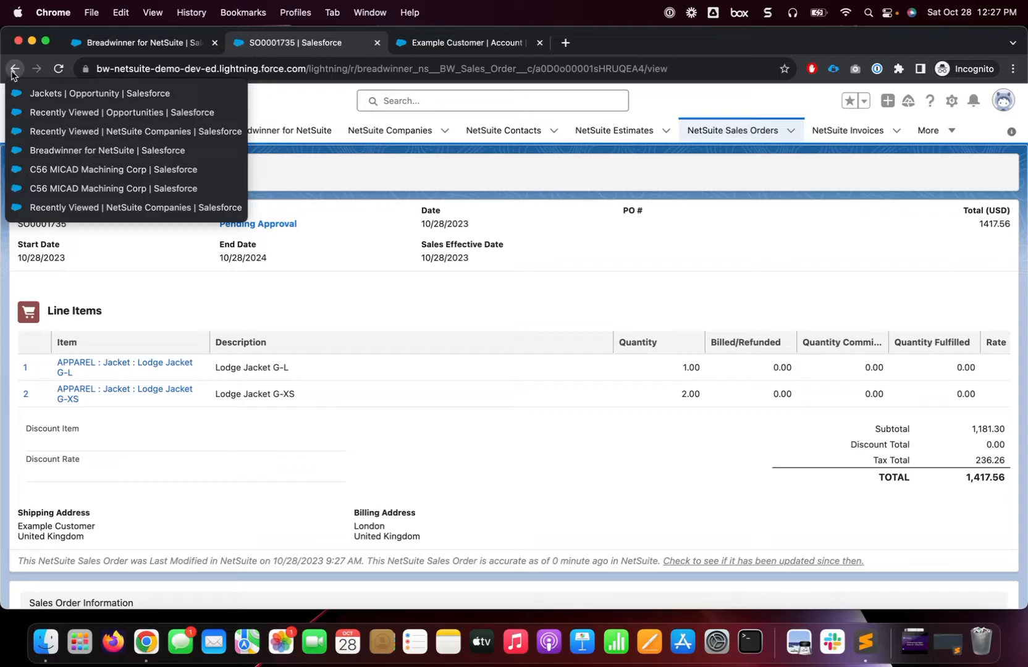
{"action": "left_click", "coordinate": [35, 98]}
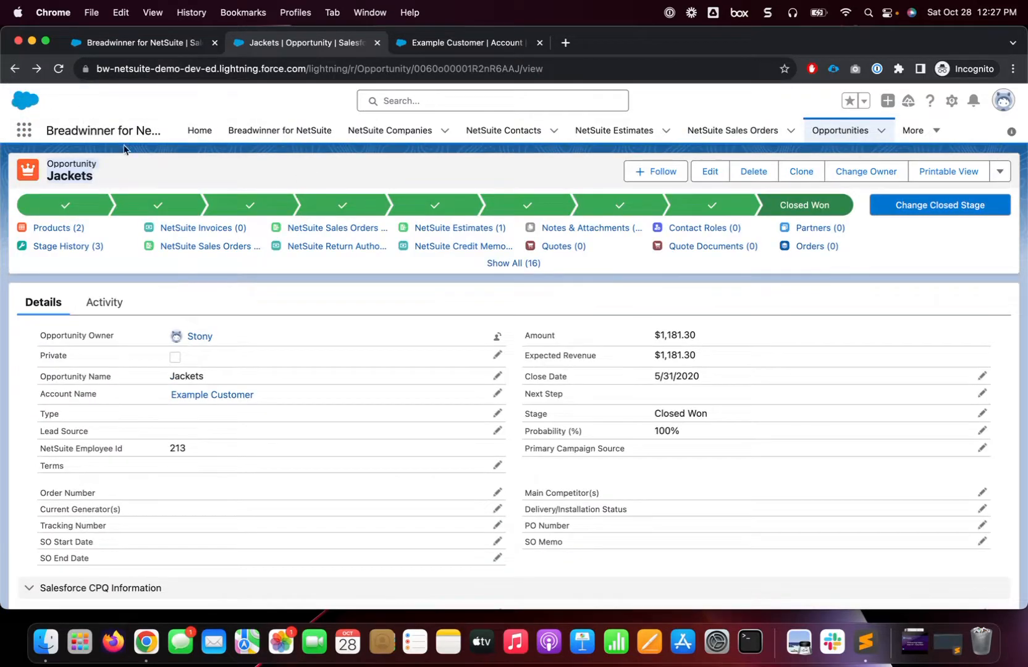
{"action": "scroll", "coordinate": [381, 358], "scroll_direction": "down", "scroll_amount": 10}
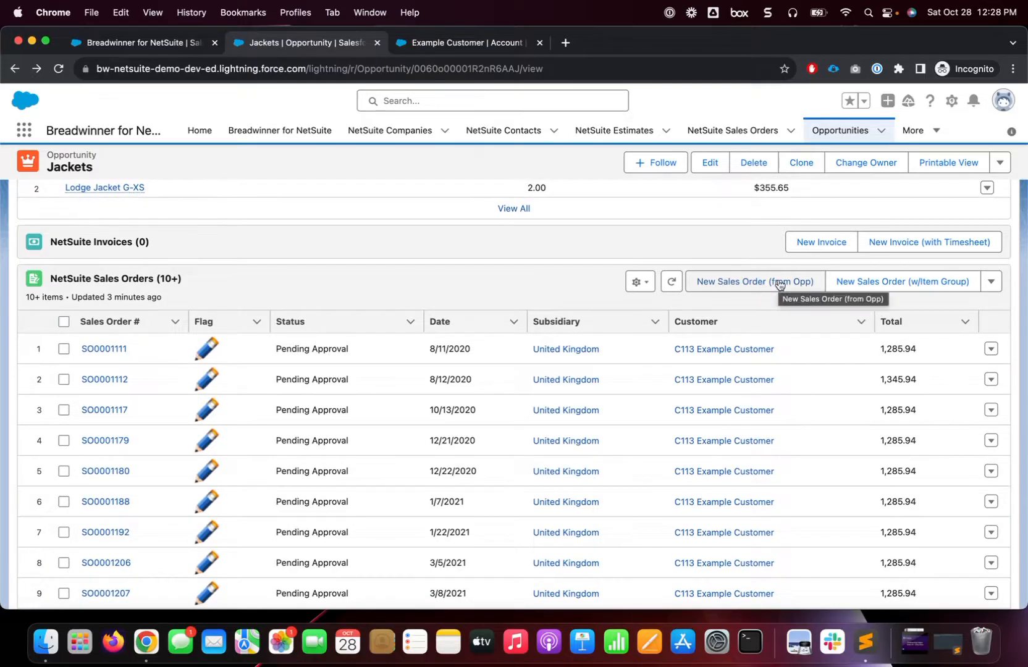
Open Salesforce Setup, search the object list for sales, and open the NetSuite Sales Order object
{"action": "left_click", "coordinate": [951, 102]}
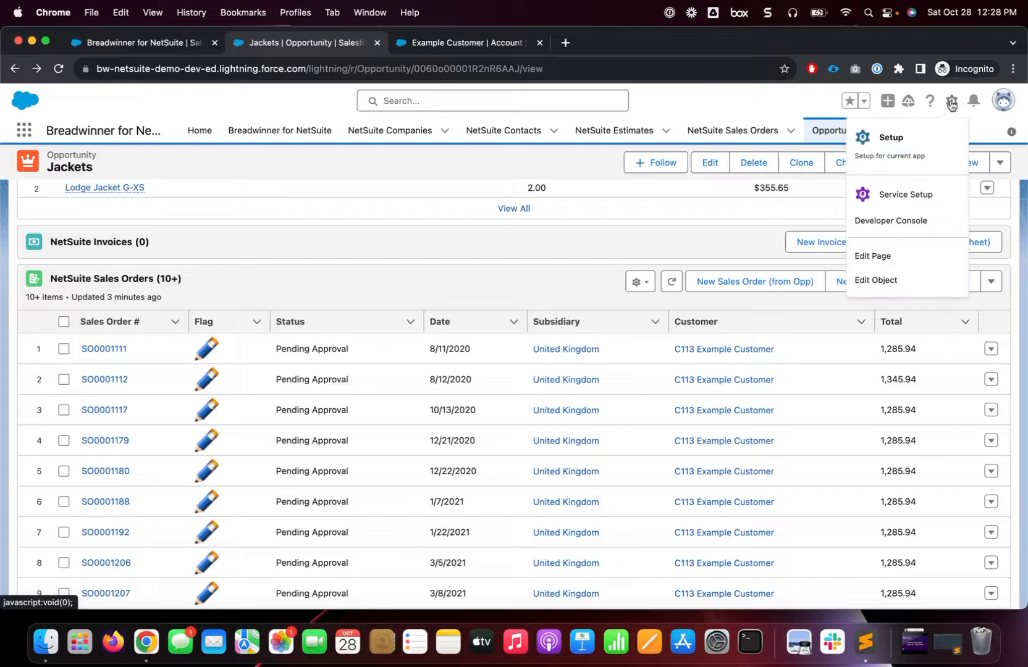
{"action": "left_click", "coordinate": [890, 153]}
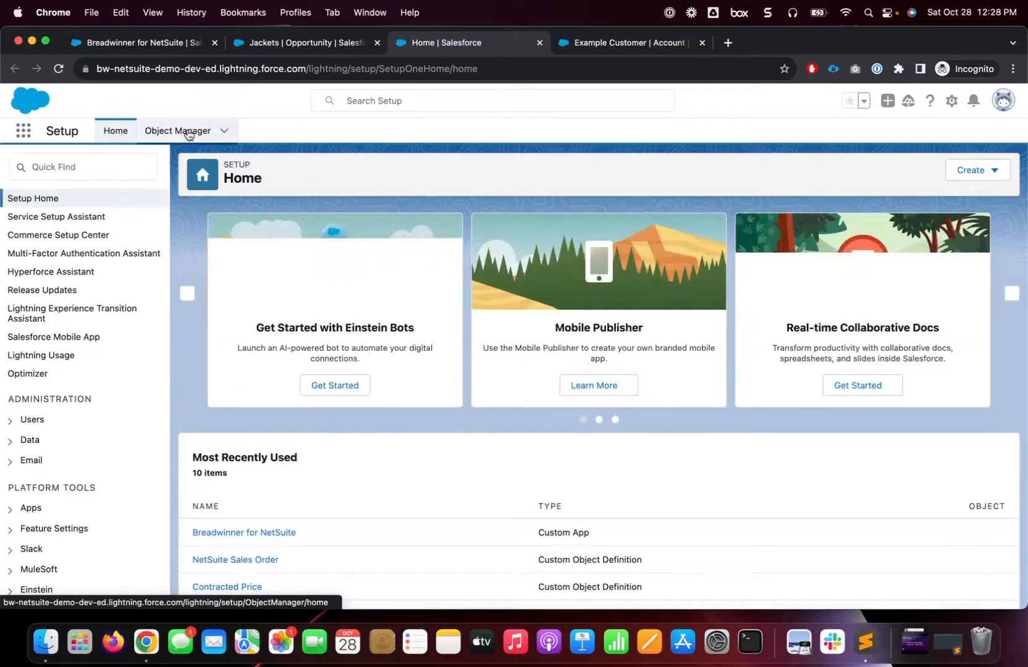
{"action": "left_click", "coordinate": [189, 134]}
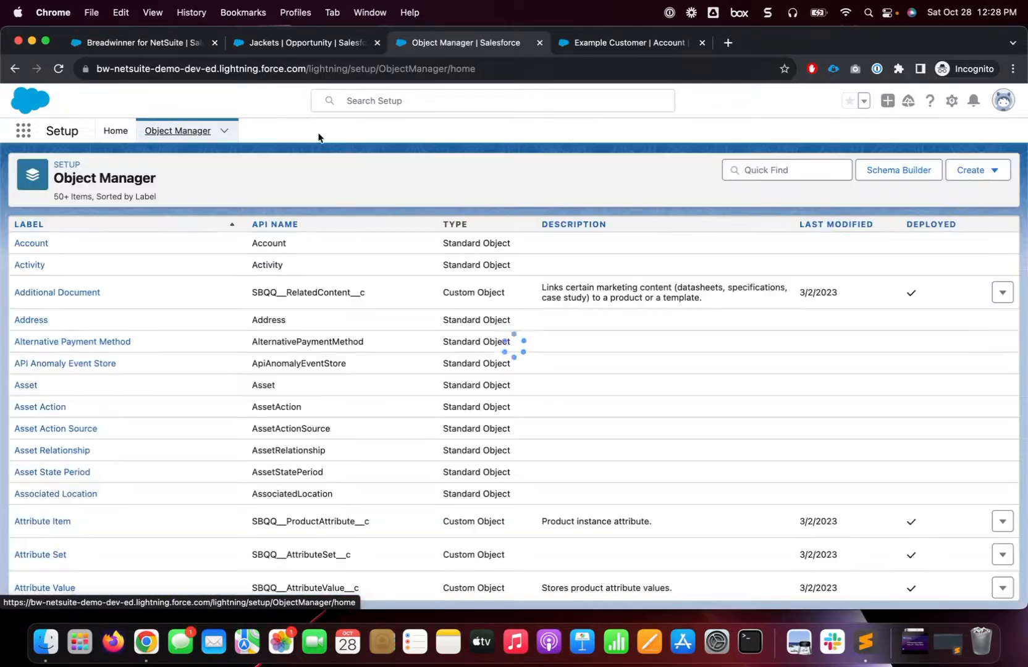
{"action": "left_click", "coordinate": [773, 170]}
{"action": "type", "text": "sa"}
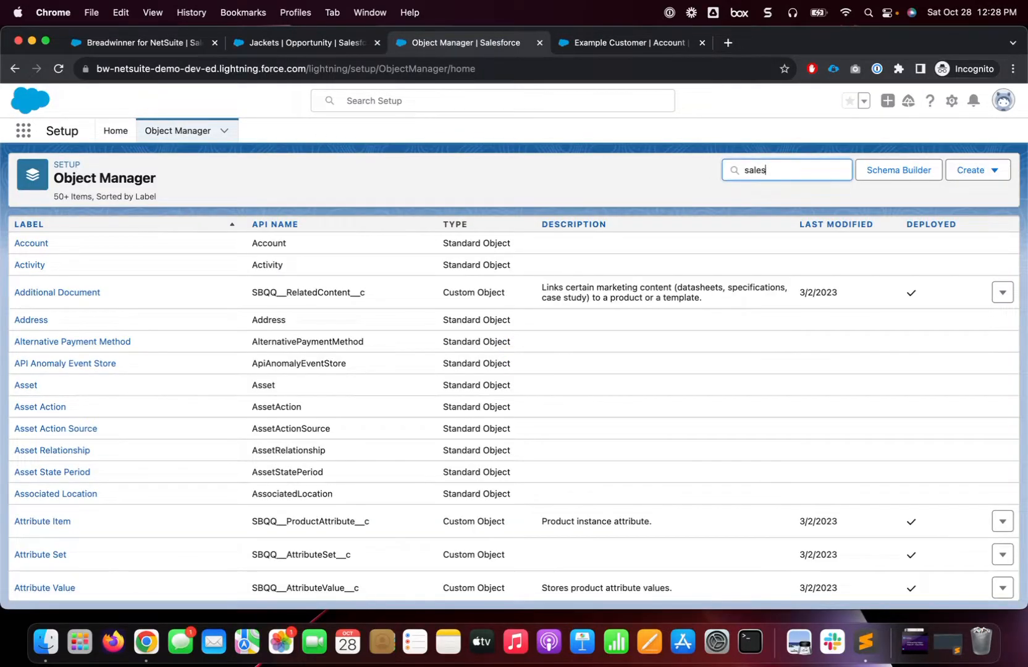
{"action": "type", "text": "les"}
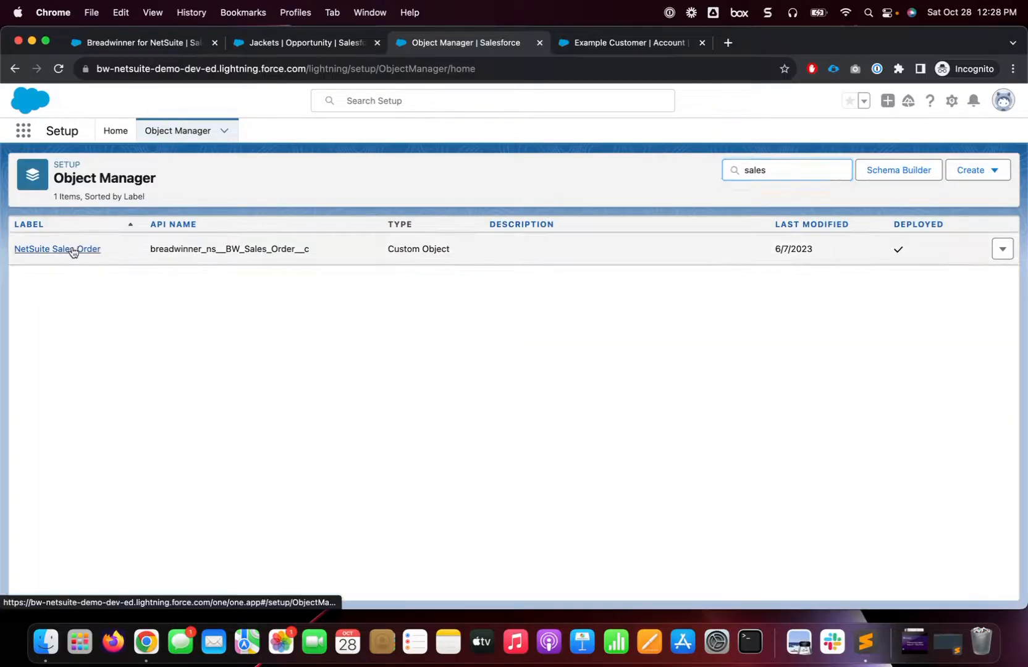
{"action": "left_click", "coordinate": [71, 249]}
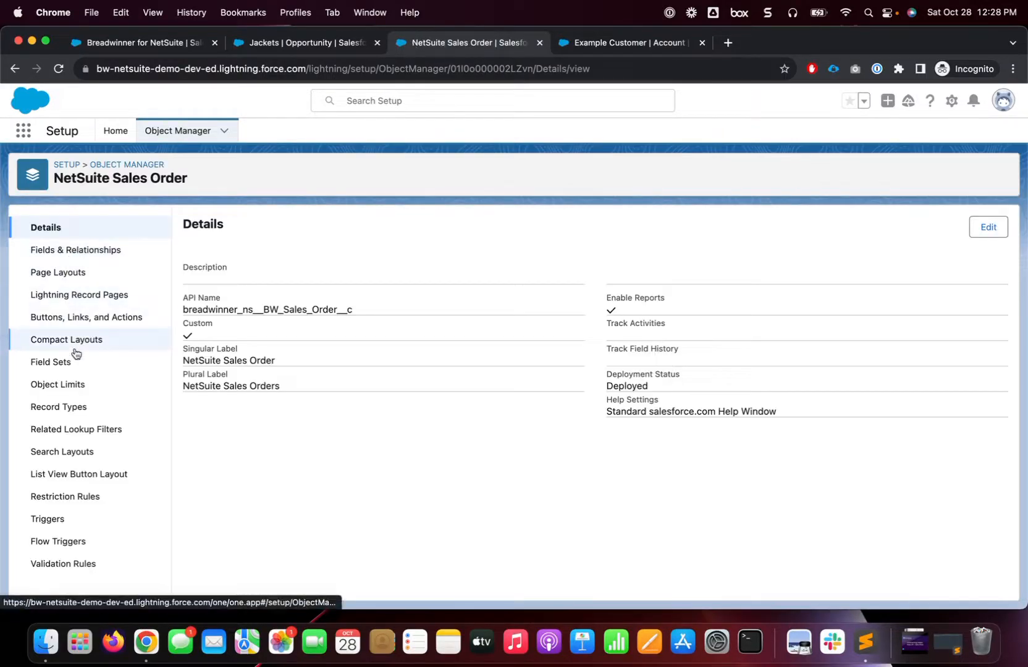
Open the definition of the New Sales Order (from Opp) custom button among the object's buttons and links
{"action": "left_click", "coordinate": [93, 317]}
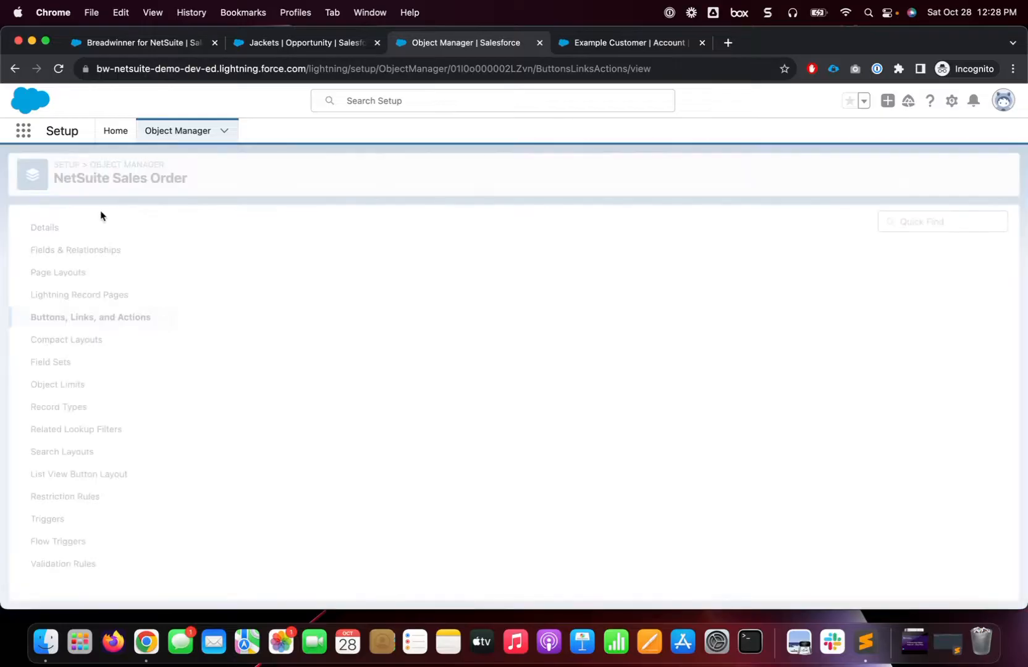
{"action": "scroll", "coordinate": [274, 510], "scroll_direction": "down", "scroll_amount": 5}
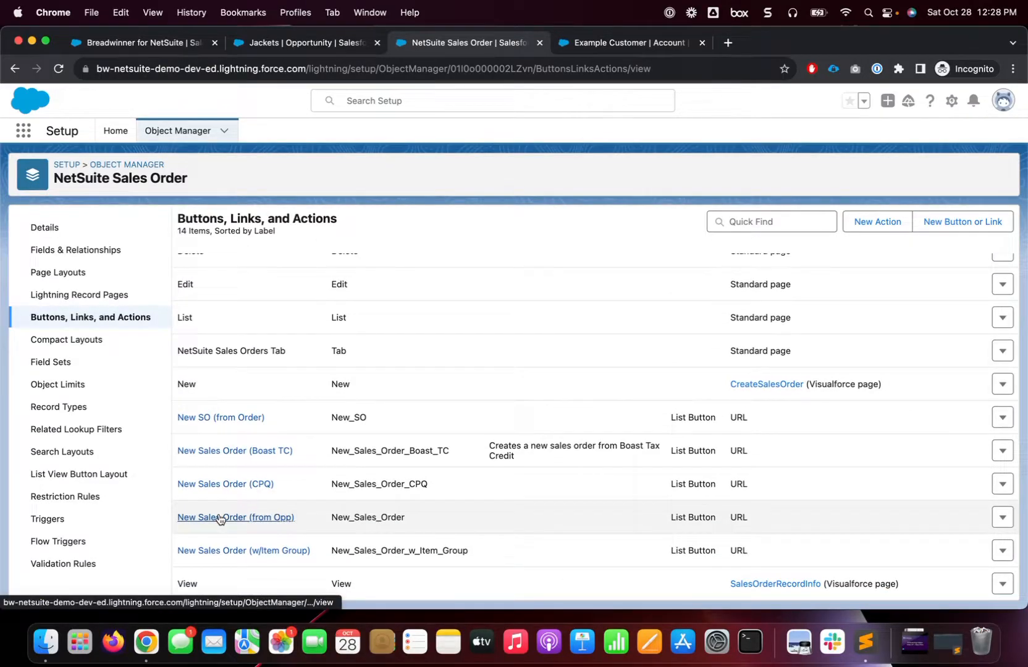
{"action": "left_click", "coordinate": [279, 519]}
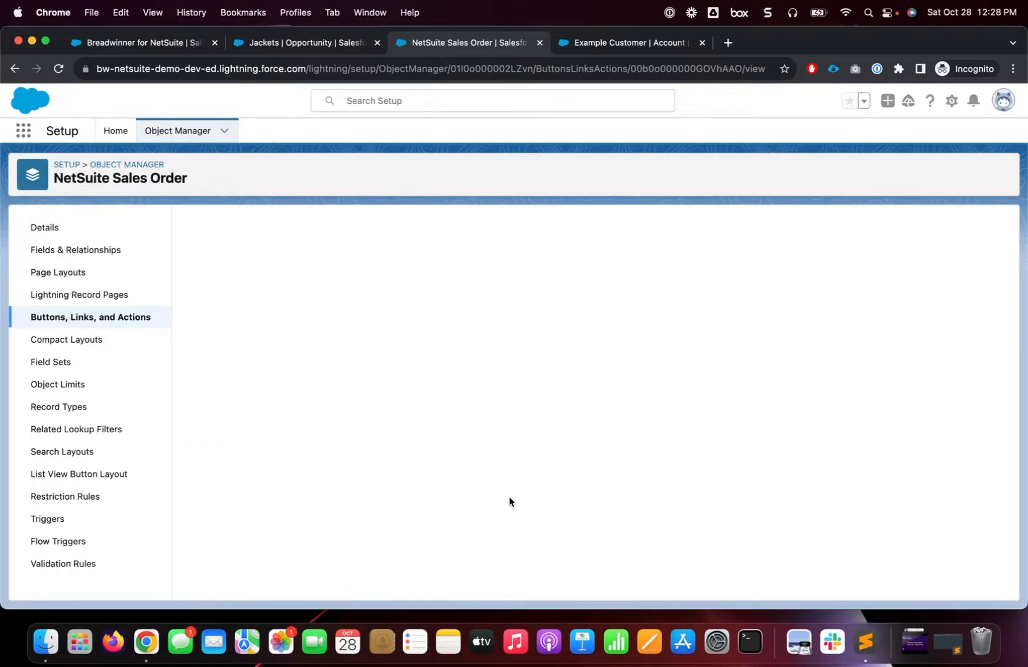
{"action": "scroll", "coordinate": [510, 502], "scroll_direction": "down", "scroll_amount": 1}
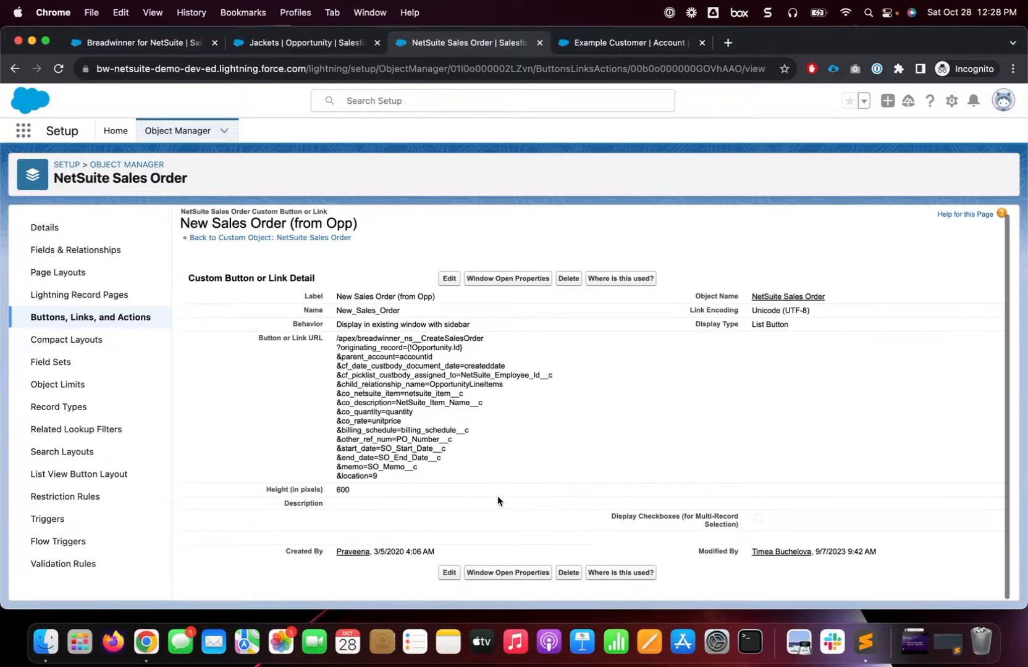
Highlight the button's URL and enlarge the page to 200% to examine its field mapping parameters
{"action": "left_click_drag", "start_coordinate": [400, 479], "coordinate": [326, 350]}
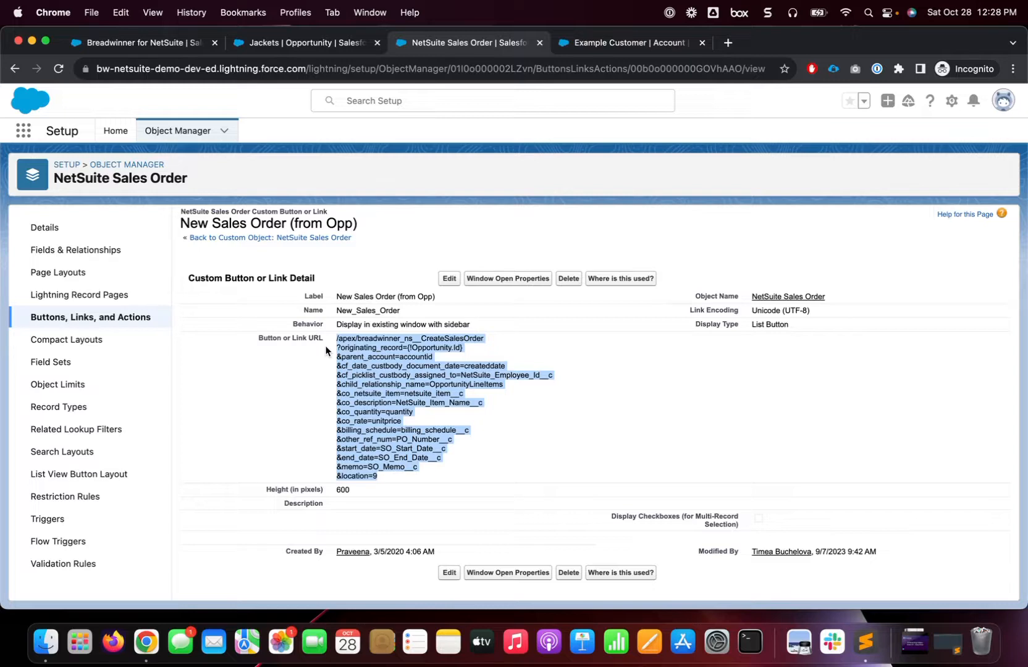
{"action": "key", "text": "super+equal"}
{"action": "key", "text": "super+equal"}
{"action": "key", "text": "super+equal"}
{"action": "key", "text": "super+equal"}
{"action": "key", "text": "super+equal"}
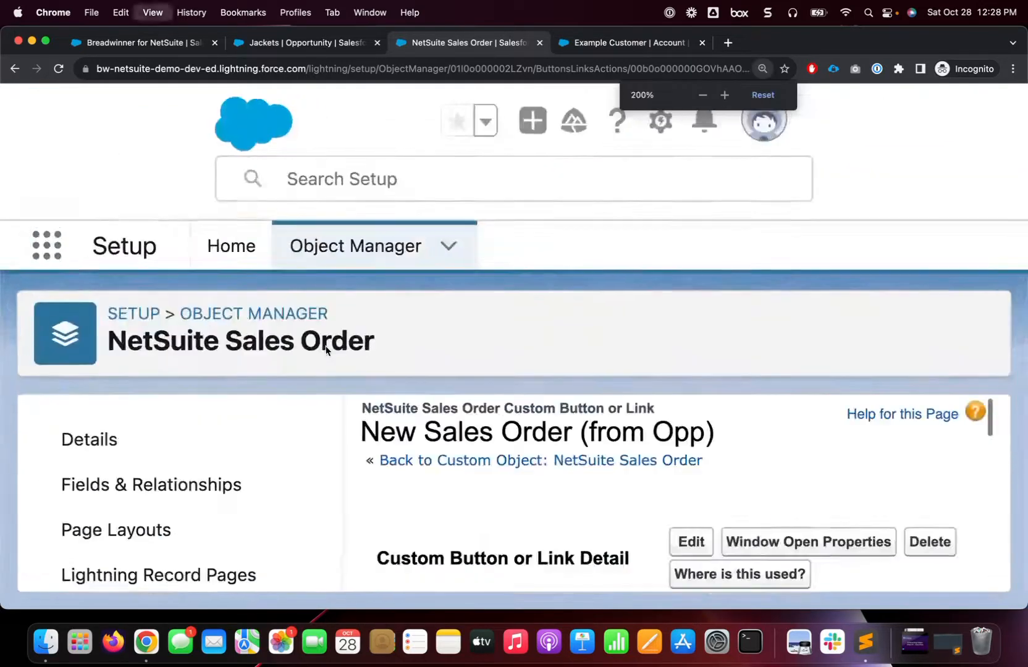
{"action": "scroll", "coordinate": [619, 480], "scroll_direction": "down", "scroll_amount": 5}
{"action": "scroll", "coordinate": [619, 479], "scroll_direction": "up", "scroll_amount": 5}
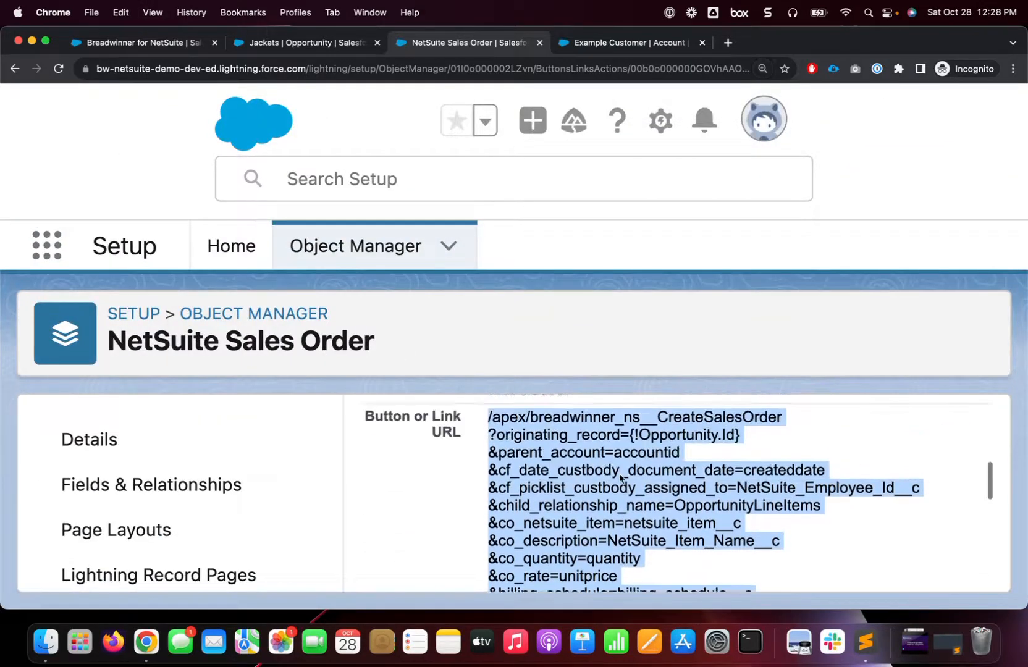
{"action": "scroll", "coordinate": [619, 479], "scroll_direction": "left", "scroll_amount": 1}
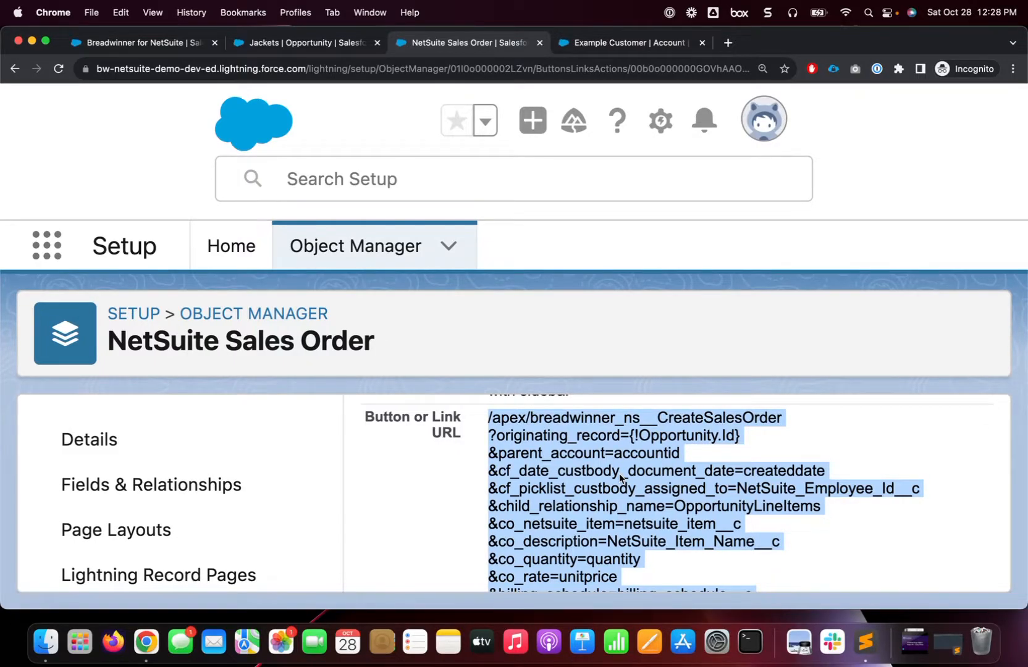
Restore the page to normal size and highlight the complete button URL from the CreateSalesOrder path through the location parameter
{"action": "key", "text": "super+minus"}
{"action": "key", "text": "super+minus"}
{"action": "key", "text": "super+minus"}
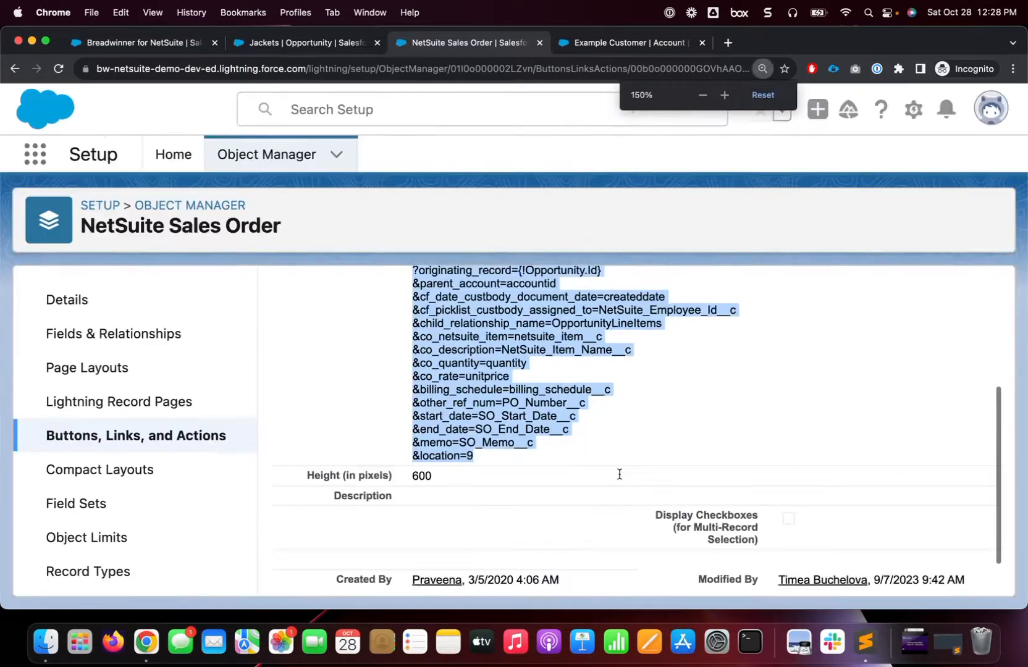
{"action": "left_click", "coordinate": [667, 238]}
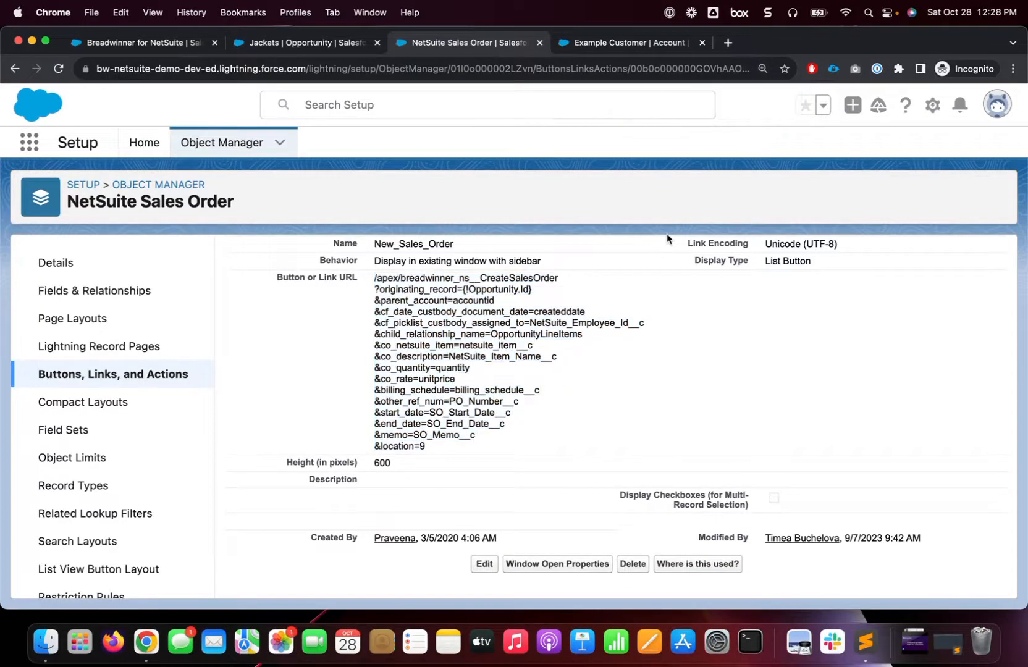
{"action": "key", "text": "super+minus"}
{"action": "key", "text": "super+minus"}
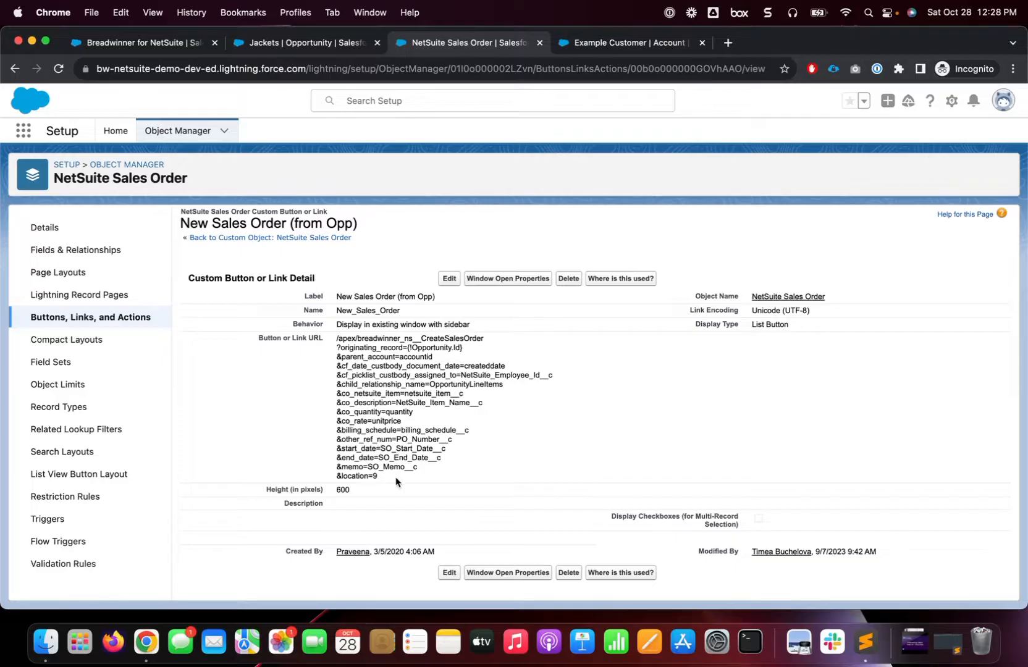
{"action": "left_click_drag", "start_coordinate": [396, 482], "coordinate": [336, 346]}
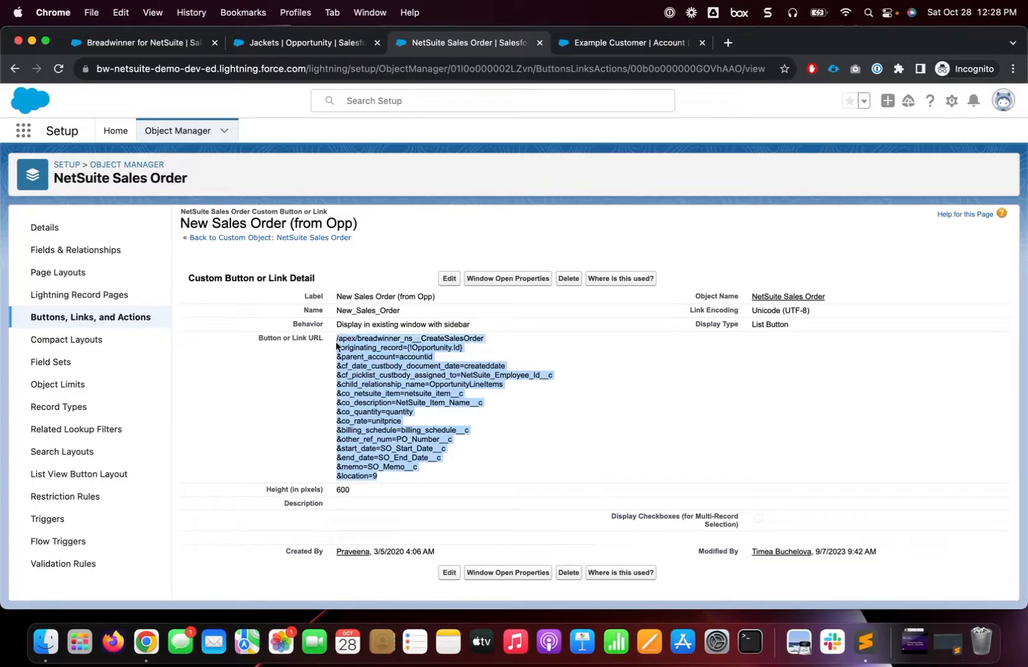
Go back to the Jackets opportunity and relate its products and New Sales Order (from Opp) button to the button definition
{"action": "left_click", "coordinate": [303, 44]}
{"action": "scroll", "coordinate": [297, 302], "scroll_direction": "up", "scroll_amount": 1}
{"action": "scroll", "coordinate": [297, 302], "scroll_direction": "up", "scroll_amount": 3}
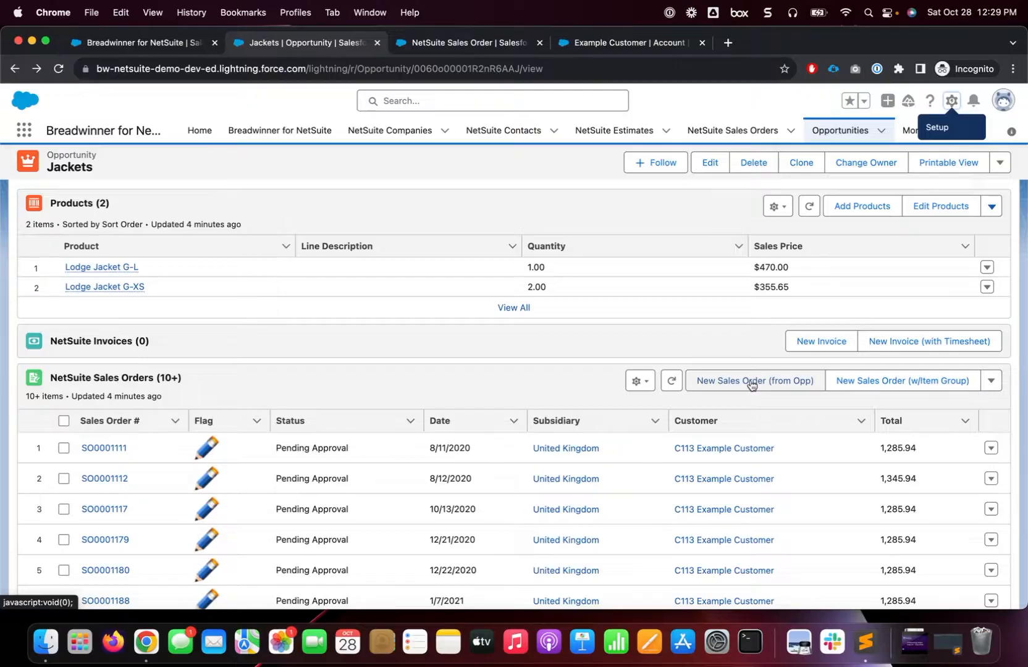
{"action": "key", "text": "ctrl+Tab"}
{"action": "key", "text": "ctrl+shift+Tab"}
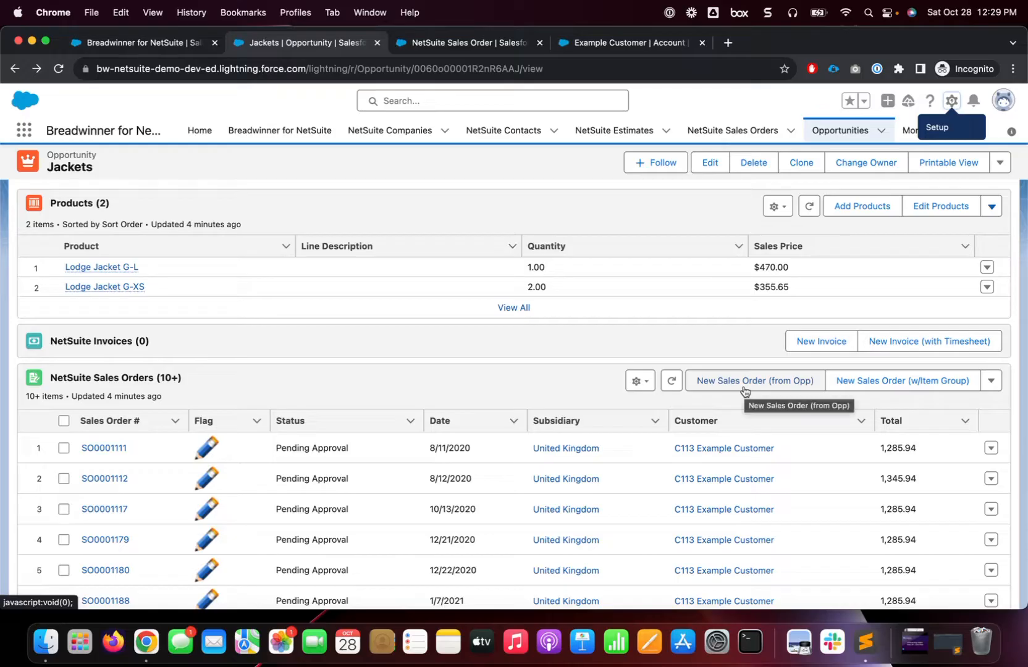
Start another NetSuite sales order from the Jackets opportunity and review the existing NetSuite customers offered for it
{"action": "scroll", "coordinate": [507, 360], "scroll_direction": "up", "scroll_amount": 9}
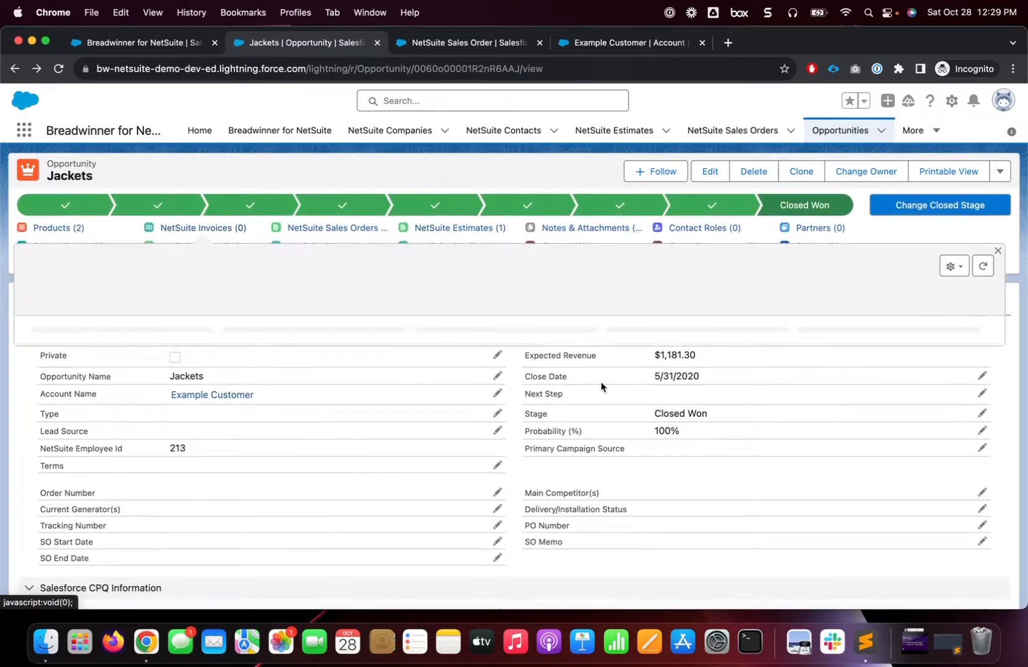
{"action": "scroll", "coordinate": [602, 386], "scroll_direction": "down", "scroll_amount": 9}
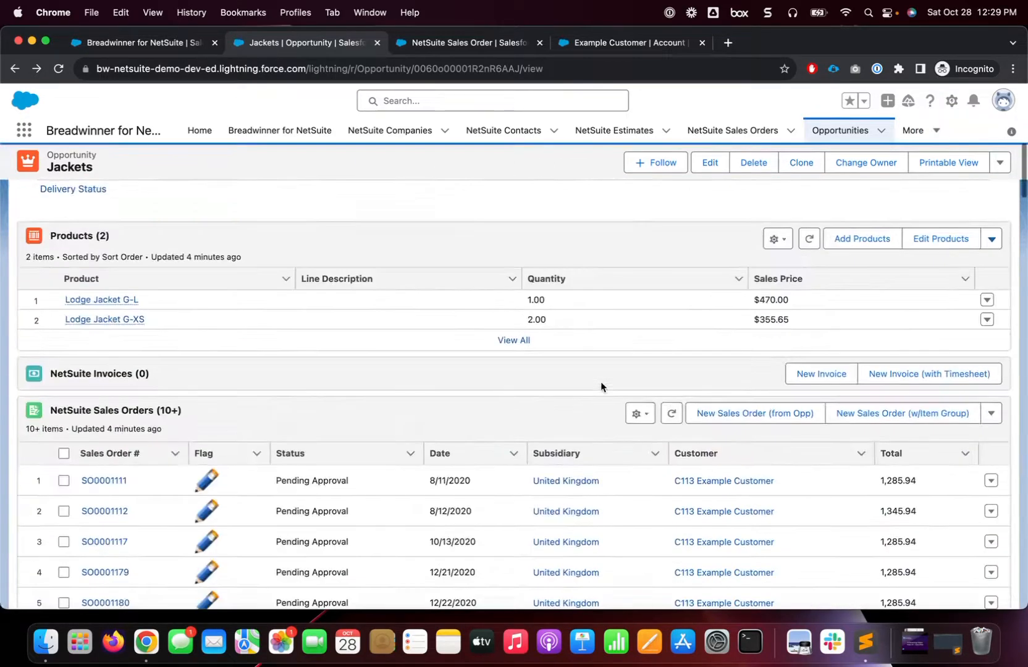
{"action": "left_click", "coordinate": [771, 415]}
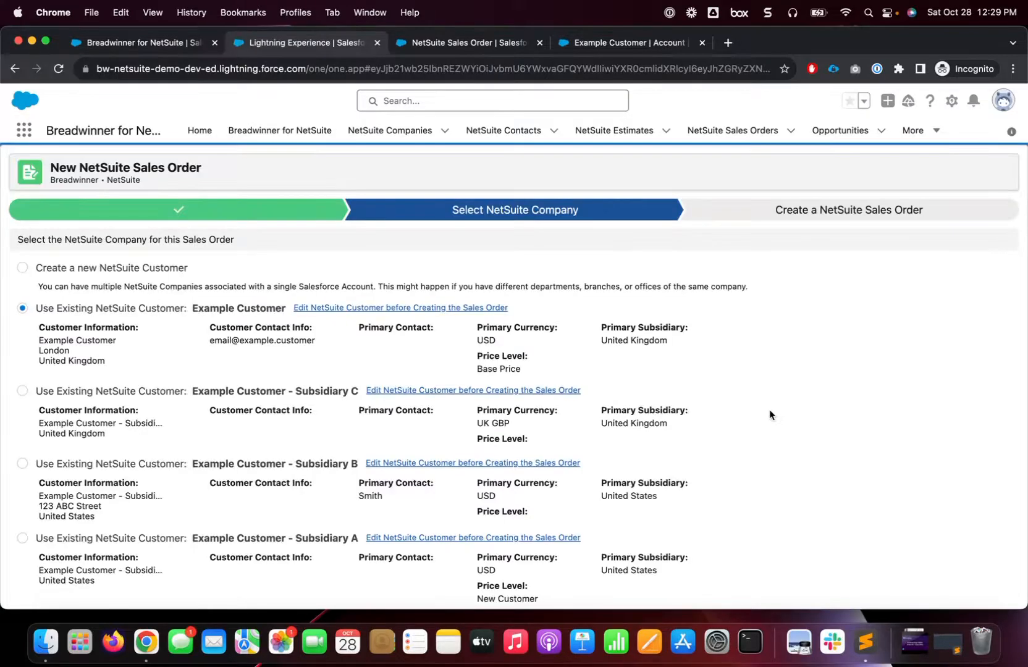
{"action": "scroll", "coordinate": [267, 394], "scroll_direction": "down", "scroll_amount": 2}
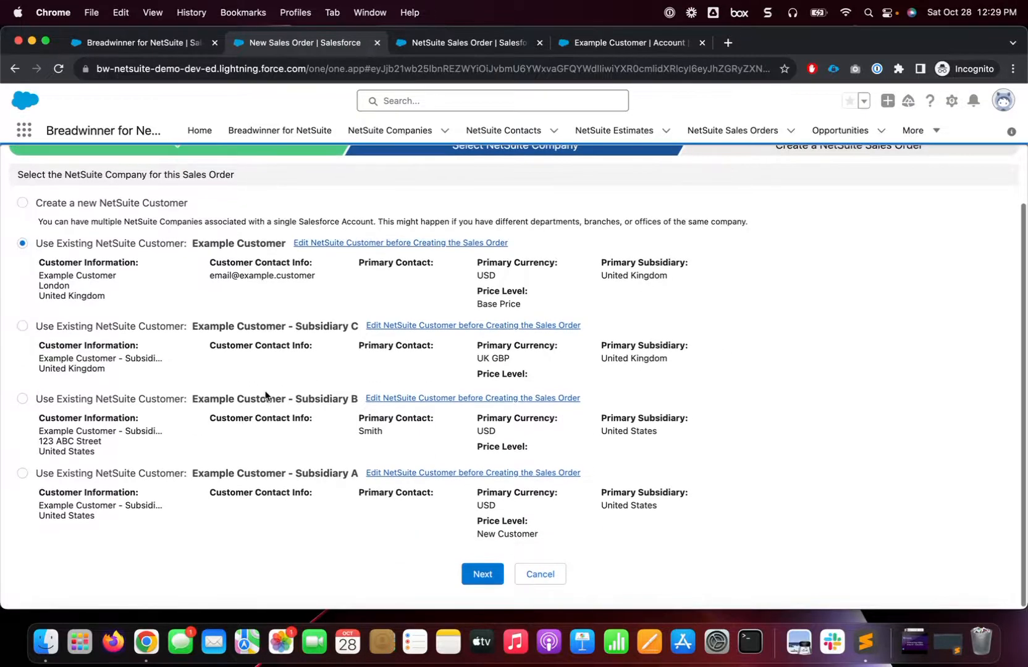
{"action": "scroll", "coordinate": [266, 394], "scroll_direction": "up", "scroll_amount": 2}
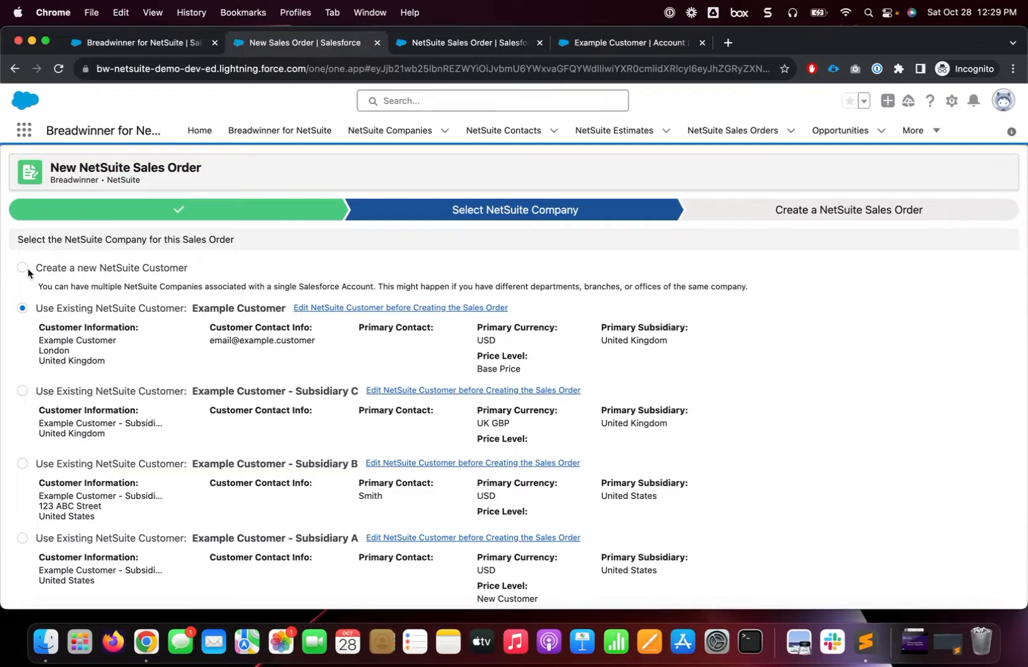
Compare the new and existing customer options, choose to create a new NetSuite customer, and continue to its creation form
{"action": "left_click", "coordinate": [25, 269]}
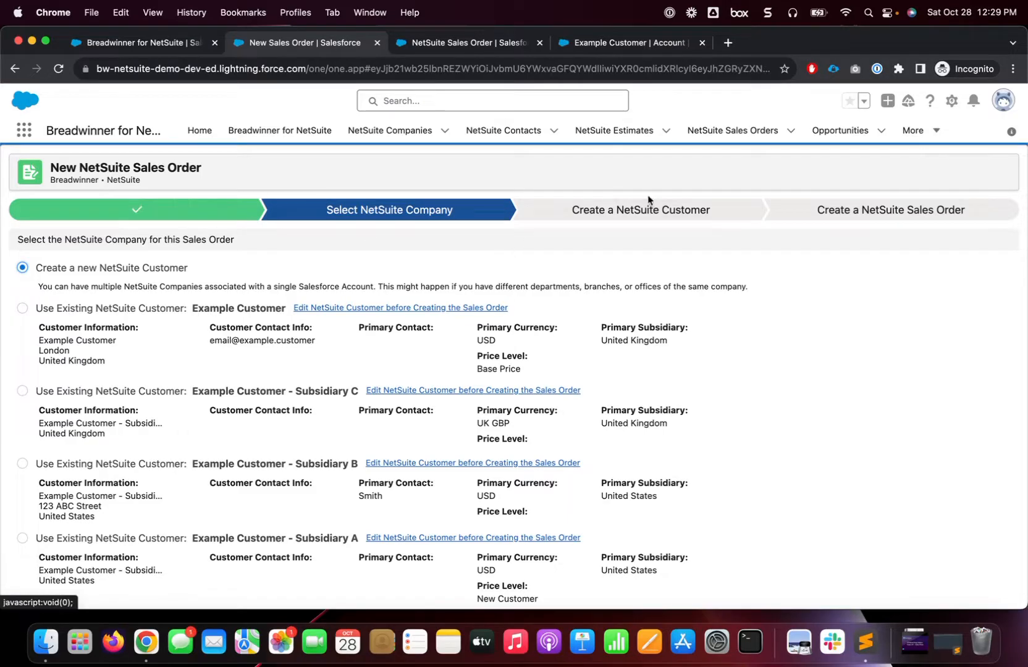
{"action": "left_click", "coordinate": [23, 310]}
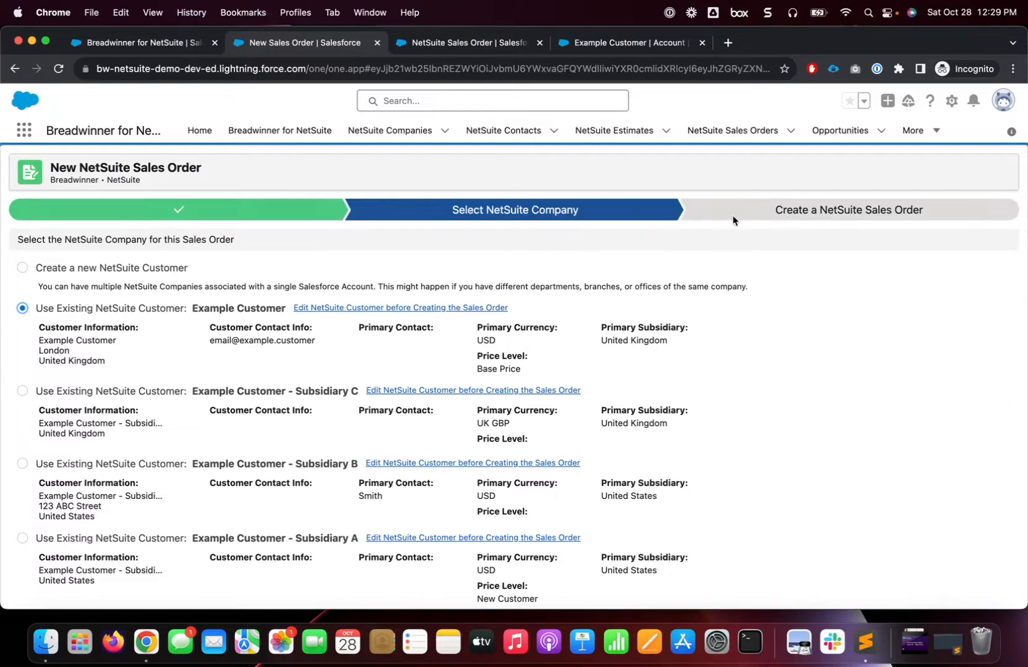
{"action": "left_click", "coordinate": [23, 270]}
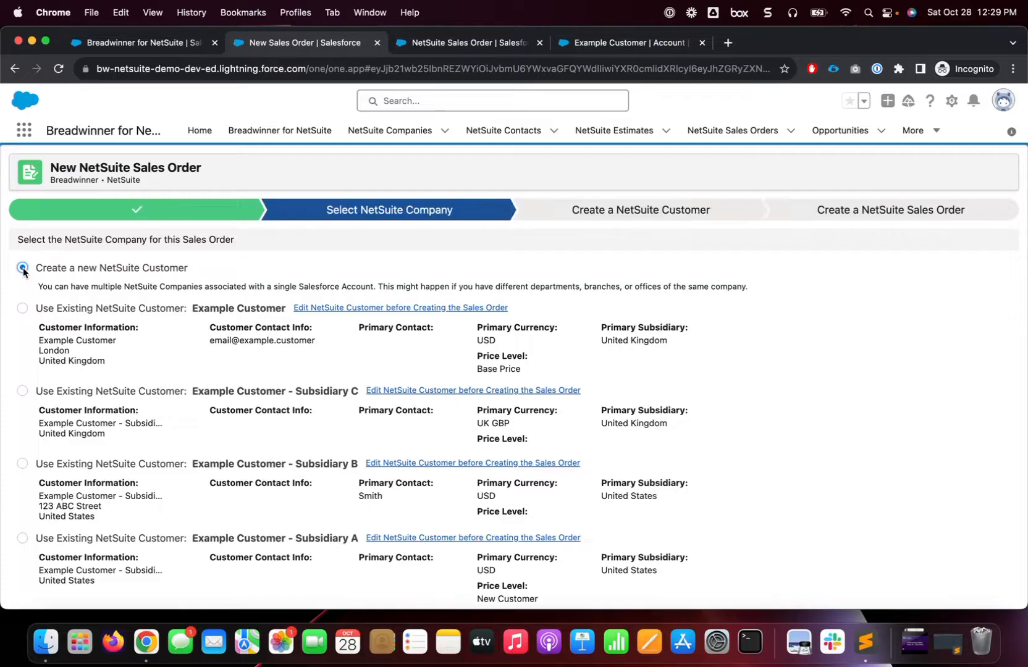
{"action": "scroll", "coordinate": [808, 468], "scroll_direction": "down", "scroll_amount": 2}
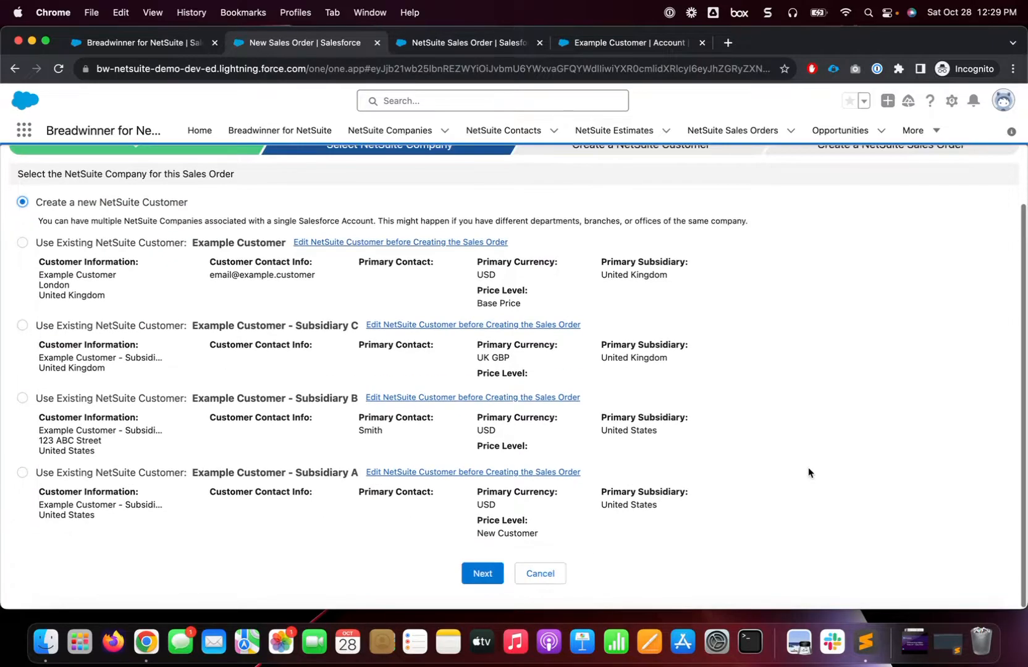
{"action": "left_click", "coordinate": [479, 575]}
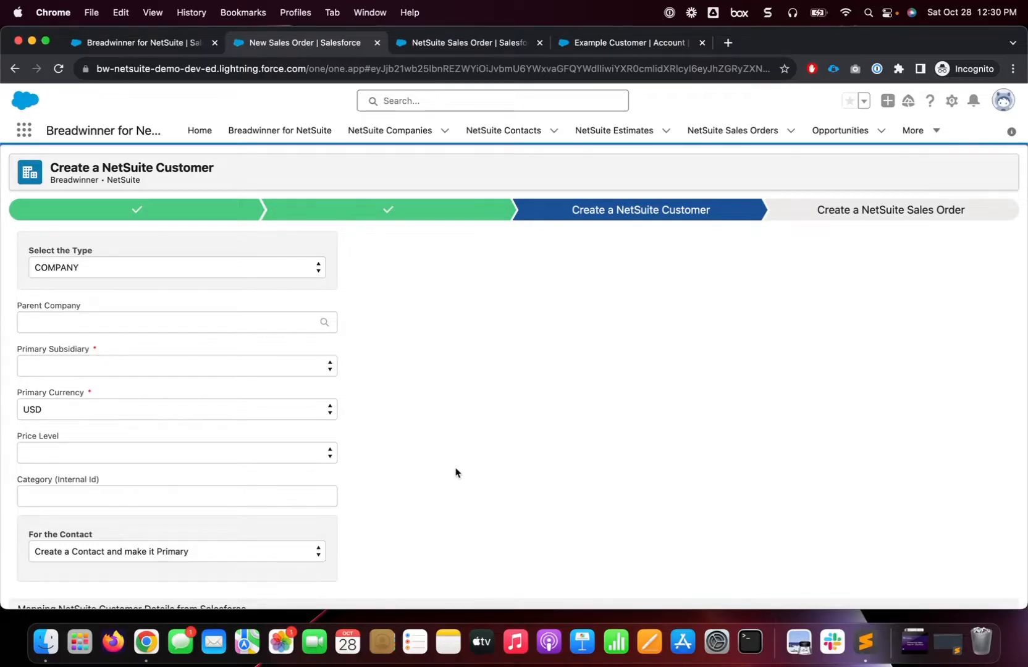
Set the new customer's primary subsidiary to Group : United States and choose Do not Create a Contact for the contact
{"action": "left_click", "coordinate": [284, 373]}
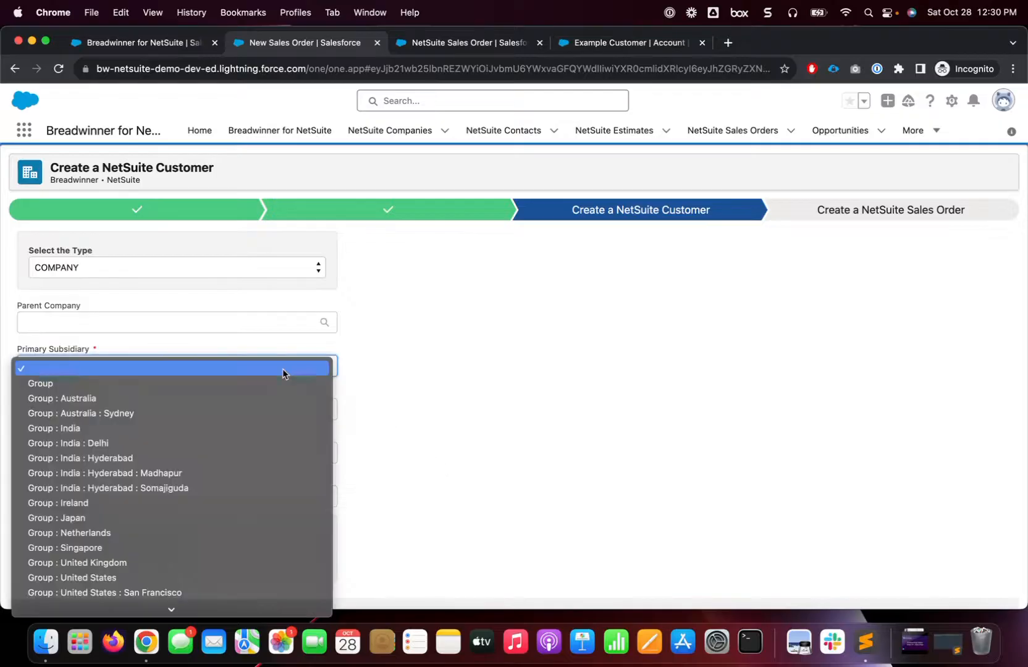
{"action": "left_click", "coordinate": [233, 579]}
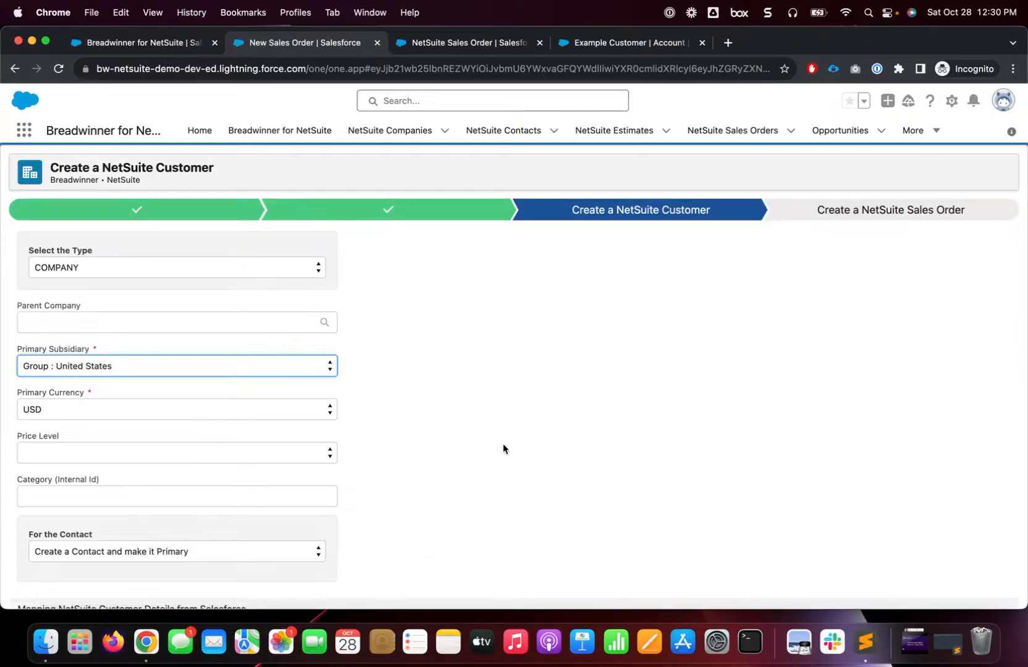
{"action": "scroll", "coordinate": [503, 446], "scroll_direction": "down", "scroll_amount": 3}
{"action": "scroll", "coordinate": [503, 447], "scroll_direction": "down", "scroll_amount": 5}
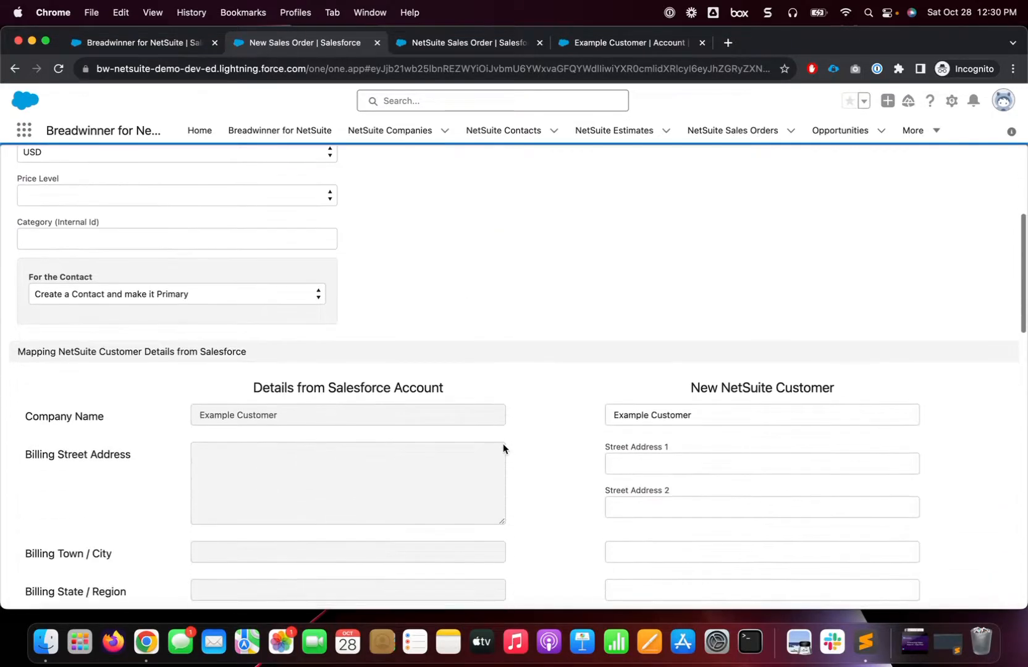
{"action": "left_click", "coordinate": [228, 296]}
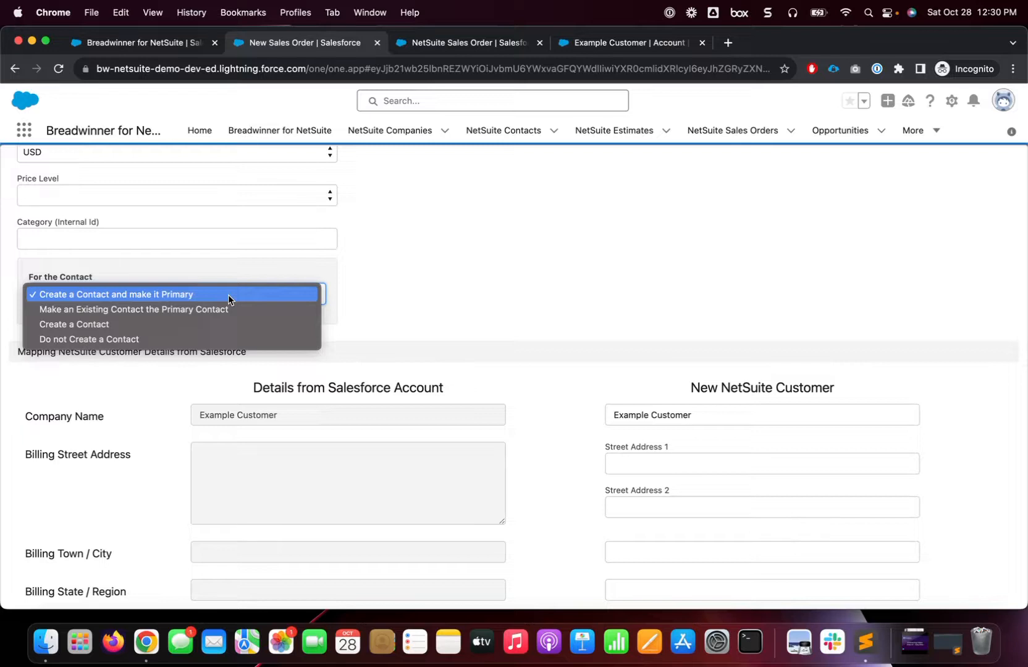
{"action": "left_click", "coordinate": [210, 343]}
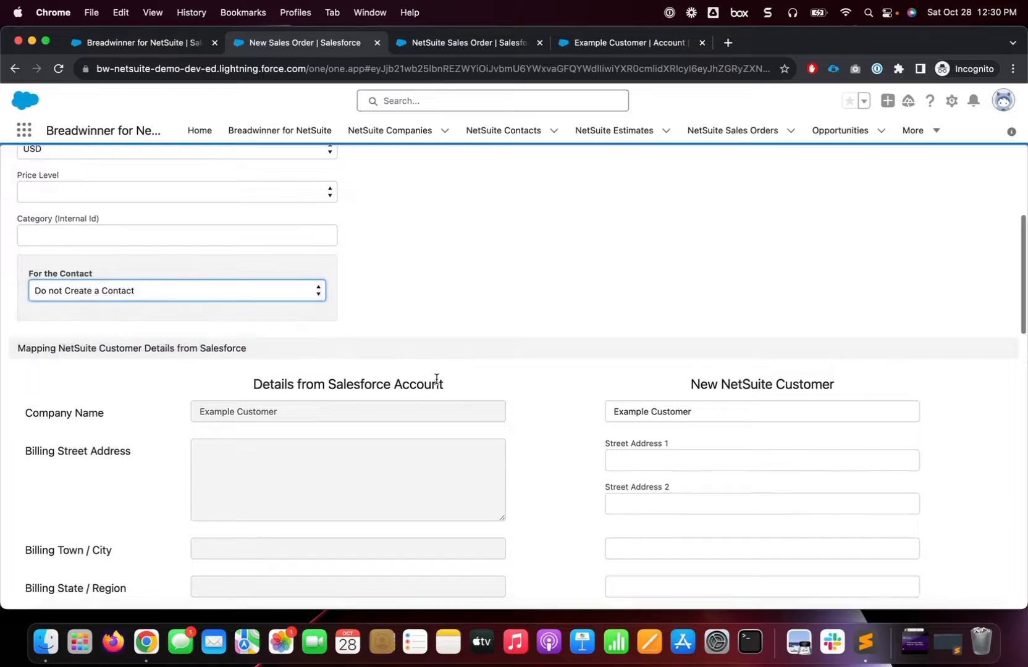
Review the address fields mapped from the Salesforce account and name the new NetSuite customer Example Customer - Subsidiary D
{"action": "scroll", "coordinate": [426, 370], "scroll_direction": "down", "scroll_amount": 5}
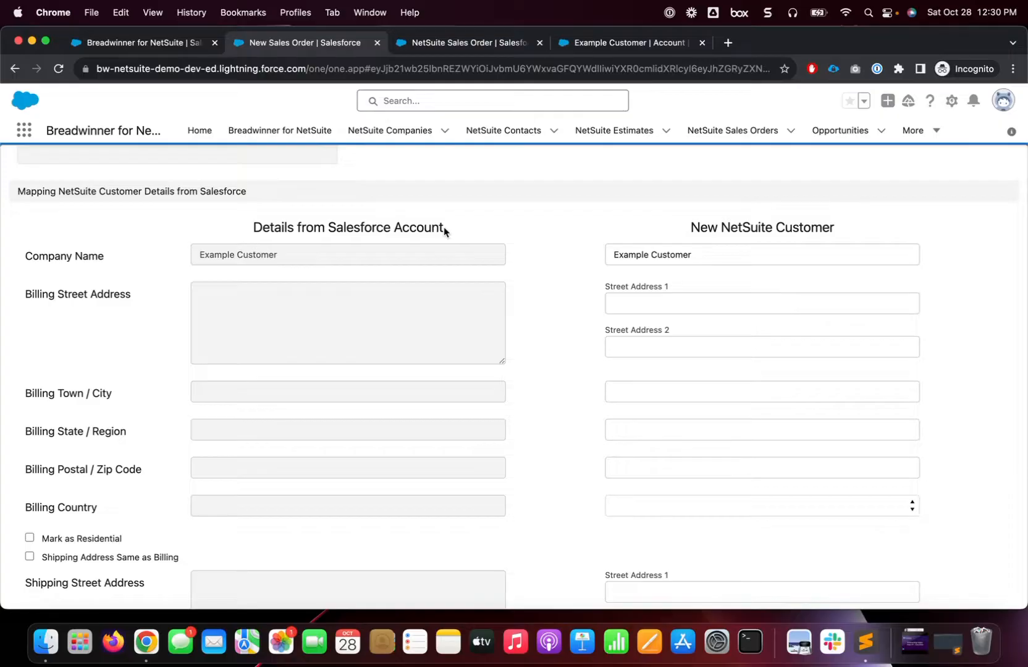
{"action": "scroll", "coordinate": [367, 408], "scroll_direction": "down", "scroll_amount": 6}
{"action": "scroll", "coordinate": [366, 403], "scroll_direction": "down", "scroll_amount": 8}
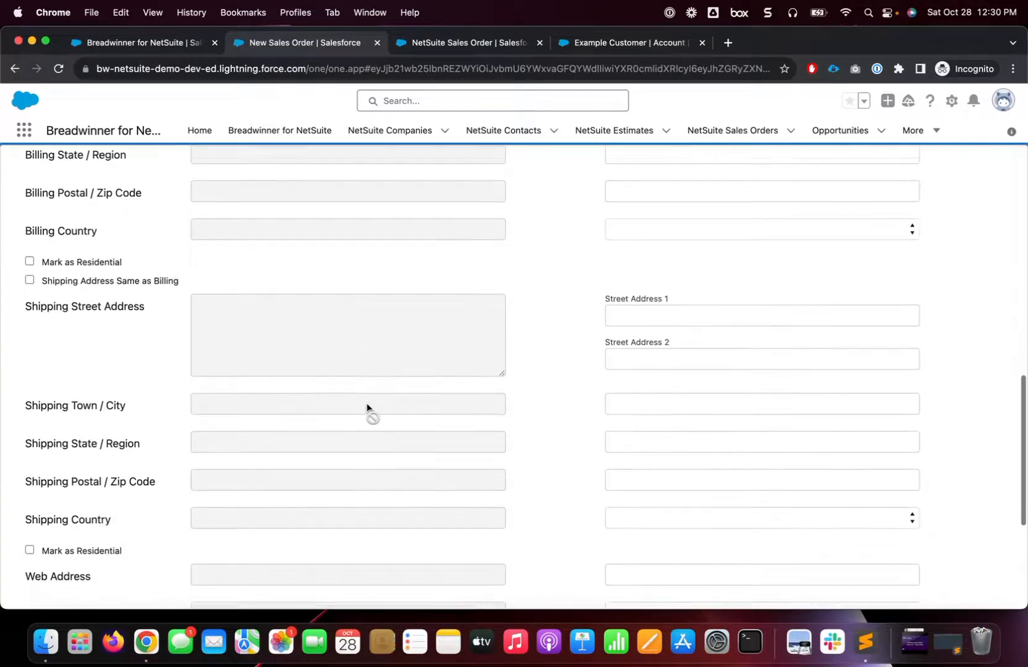
{"action": "scroll", "coordinate": [366, 408], "scroll_direction": "up", "scroll_amount": 7}
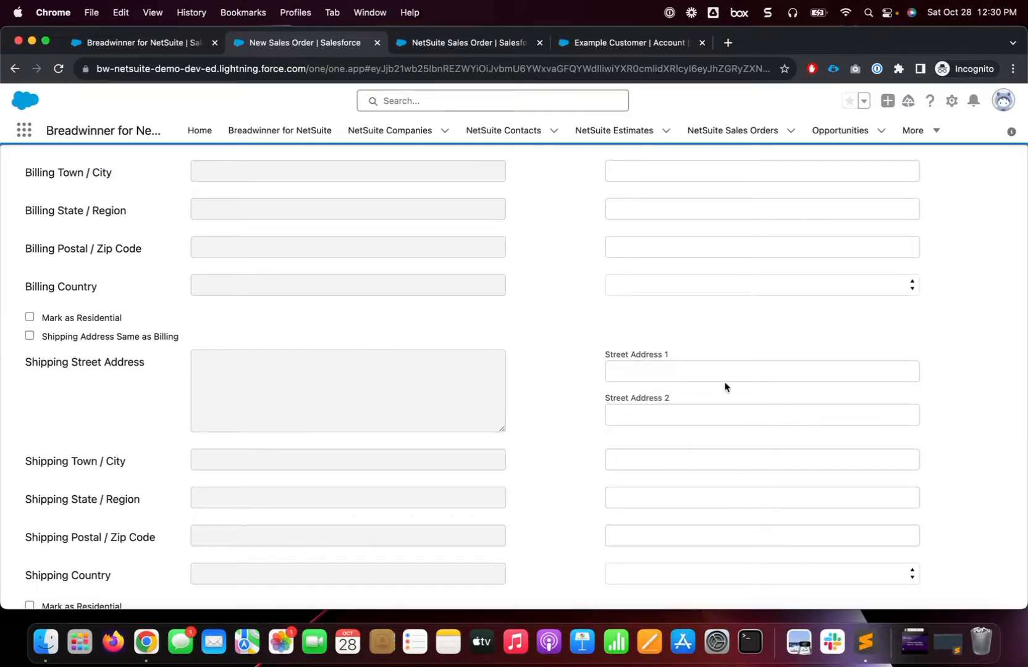
{"action": "scroll", "coordinate": [725, 386], "scroll_direction": "up", "scroll_amount": 7}
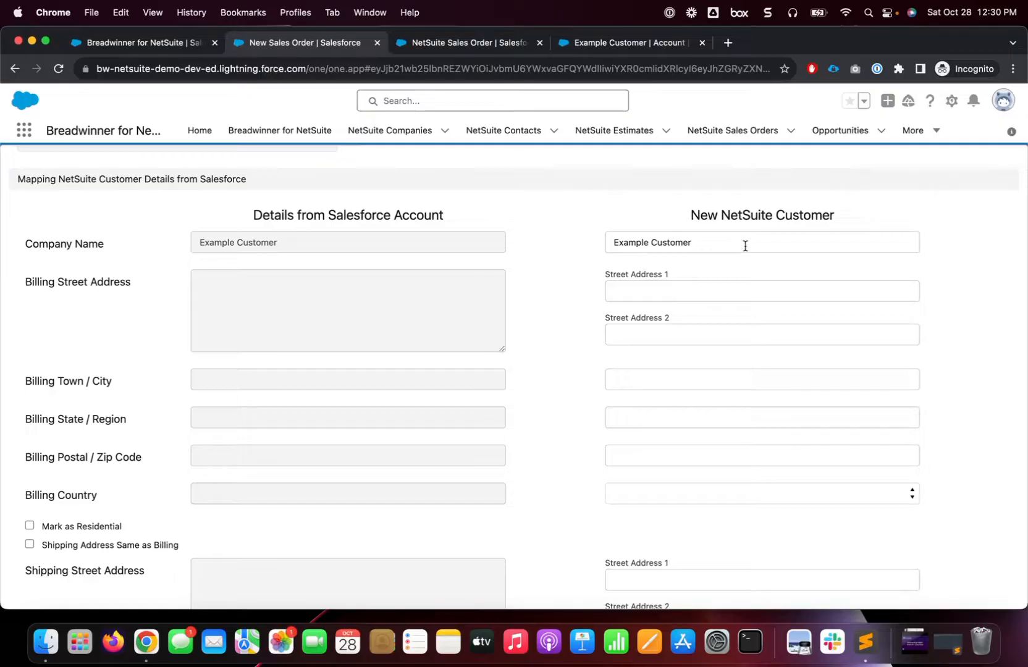
{"action": "left_click", "coordinate": [745, 246]}
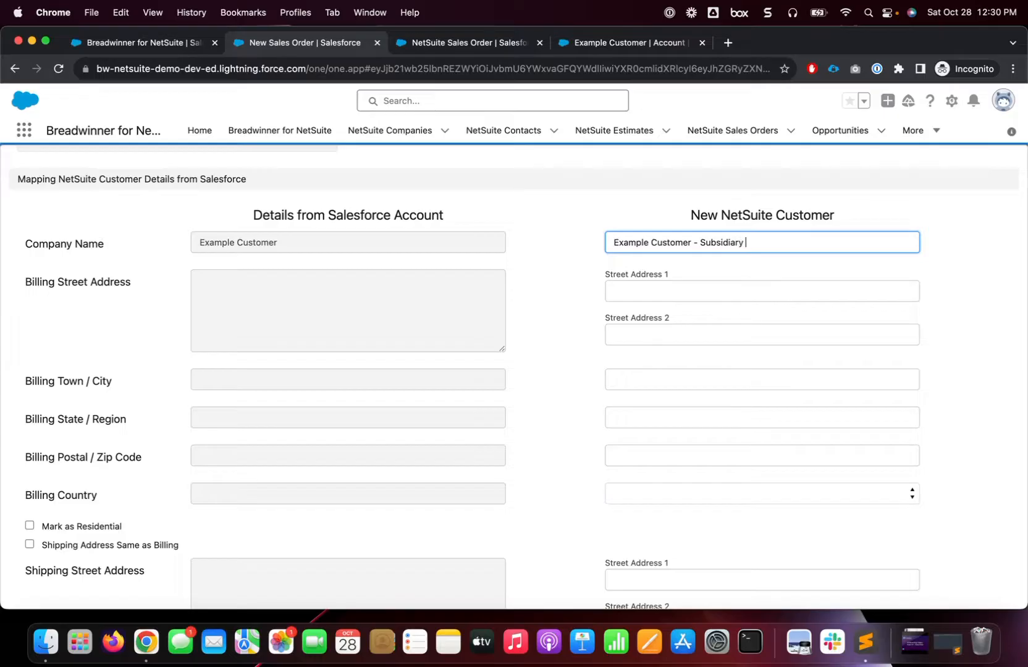
Choose the associated Example Customer company as the parent company and create the NetSuite customer
{"action": "scroll", "coordinate": [211, 253], "scroll_direction": "up", "scroll_amount": 14}
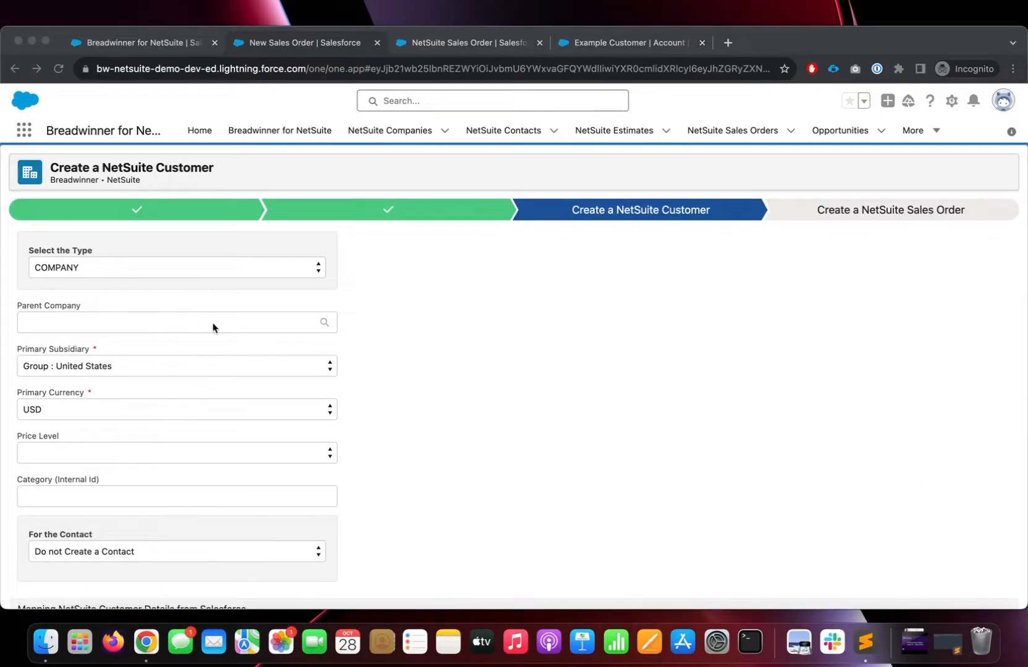
{"action": "left_click", "coordinate": [93, 329]}
{"action": "left_click", "coordinate": [68, 322]}
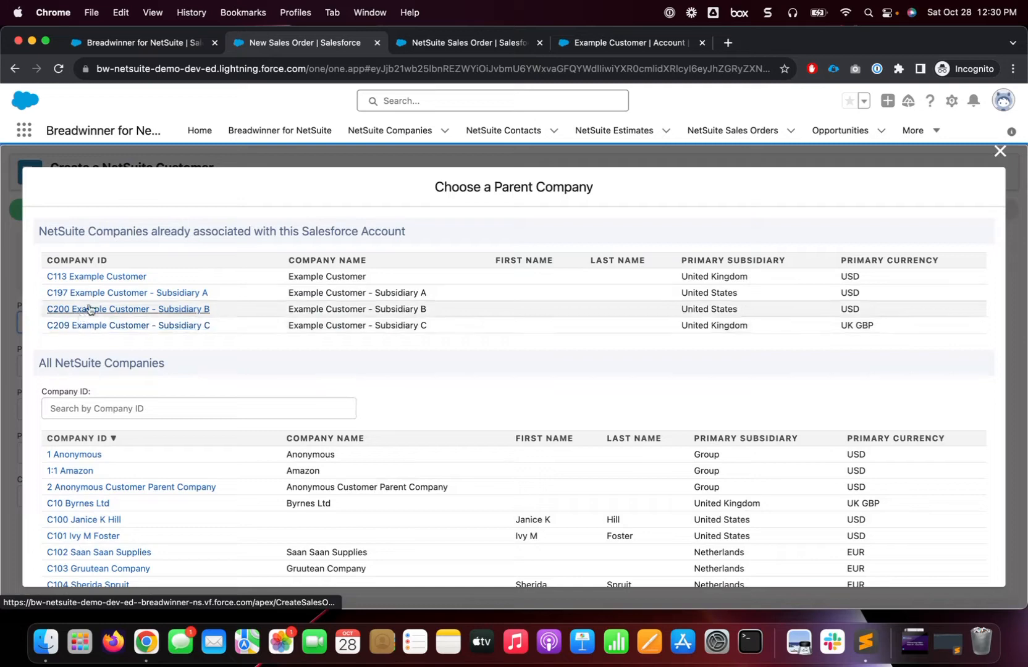
{"action": "left_click", "coordinate": [120, 278]}
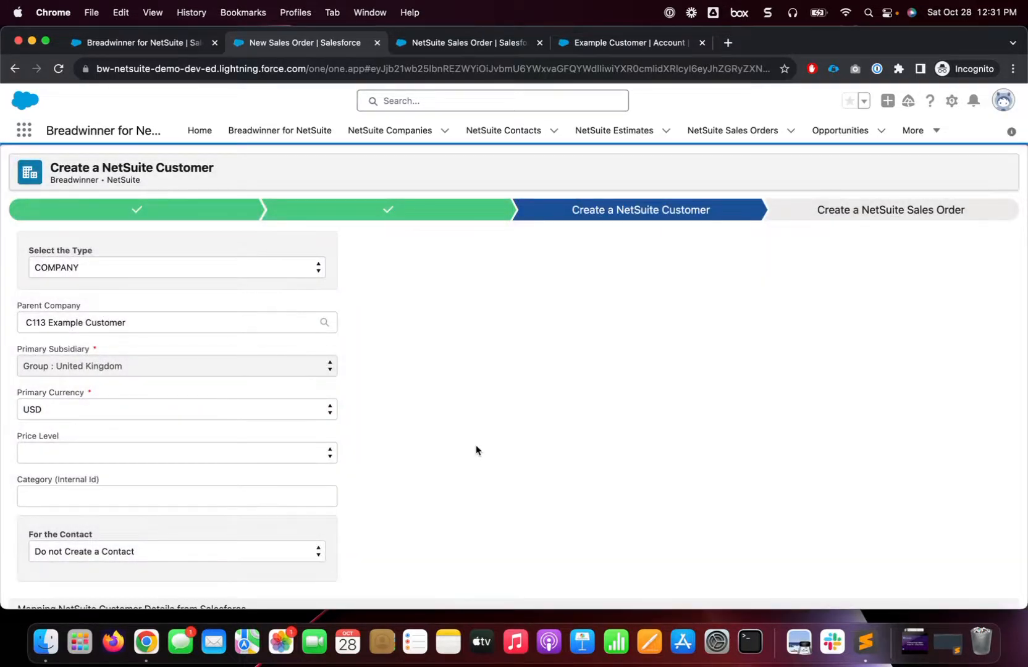
{"action": "scroll", "coordinate": [476, 450], "scroll_direction": "down", "scroll_amount": 15}
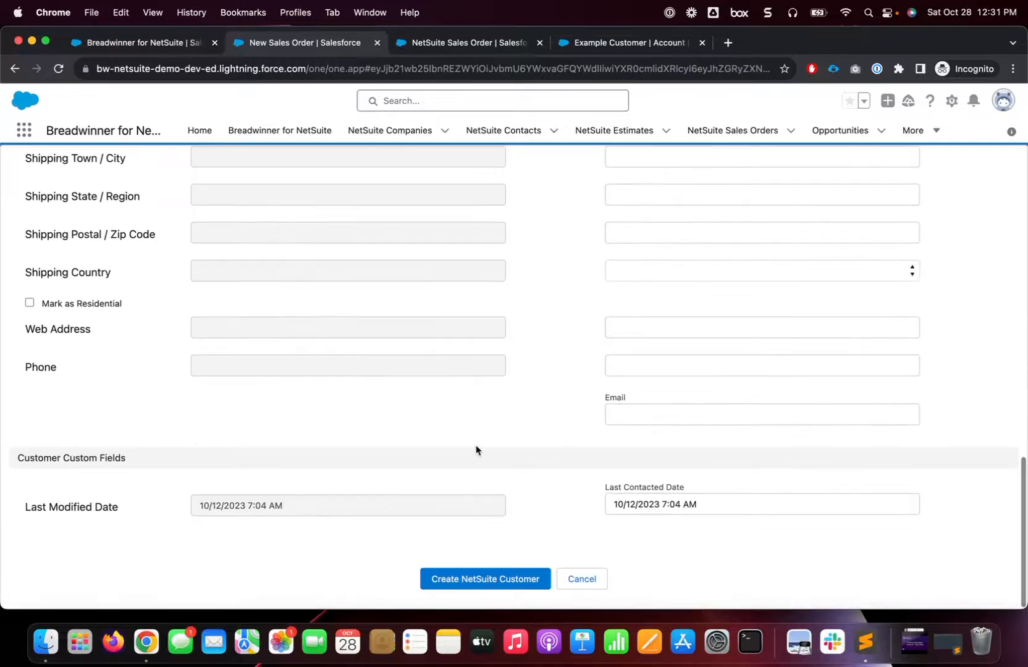
{"action": "left_click", "coordinate": [488, 581]}
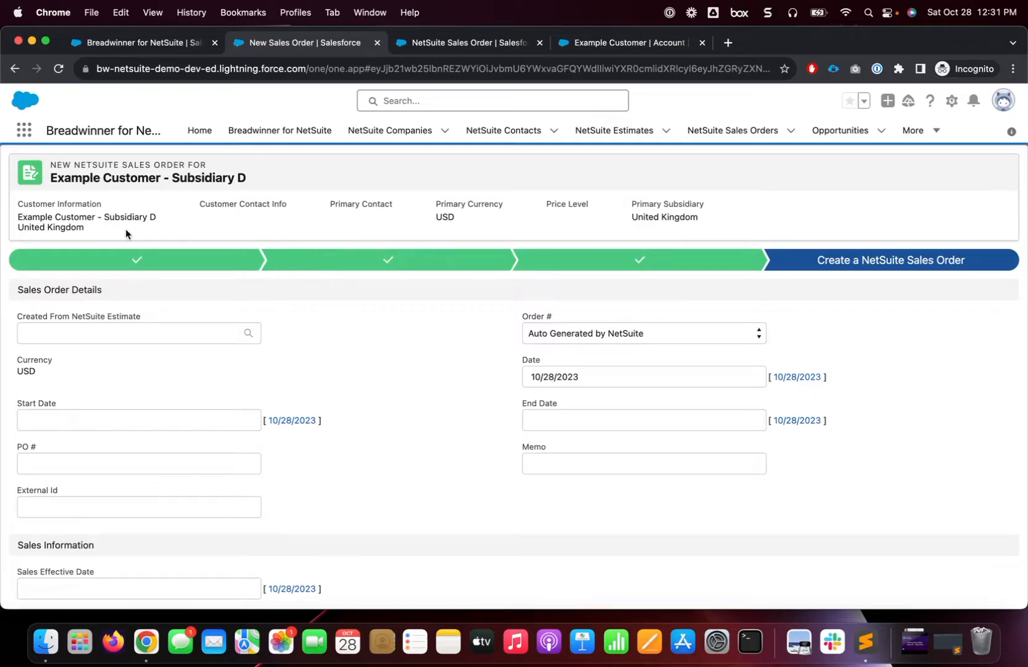
Set the sales order's start date to 12/1/2023 and its sales effective date to 10/28/2023
{"action": "triple_click", "coordinate": [67, 213]}
{"action": "scroll", "coordinate": [428, 411], "scroll_direction": "down", "scroll_amount": 2}
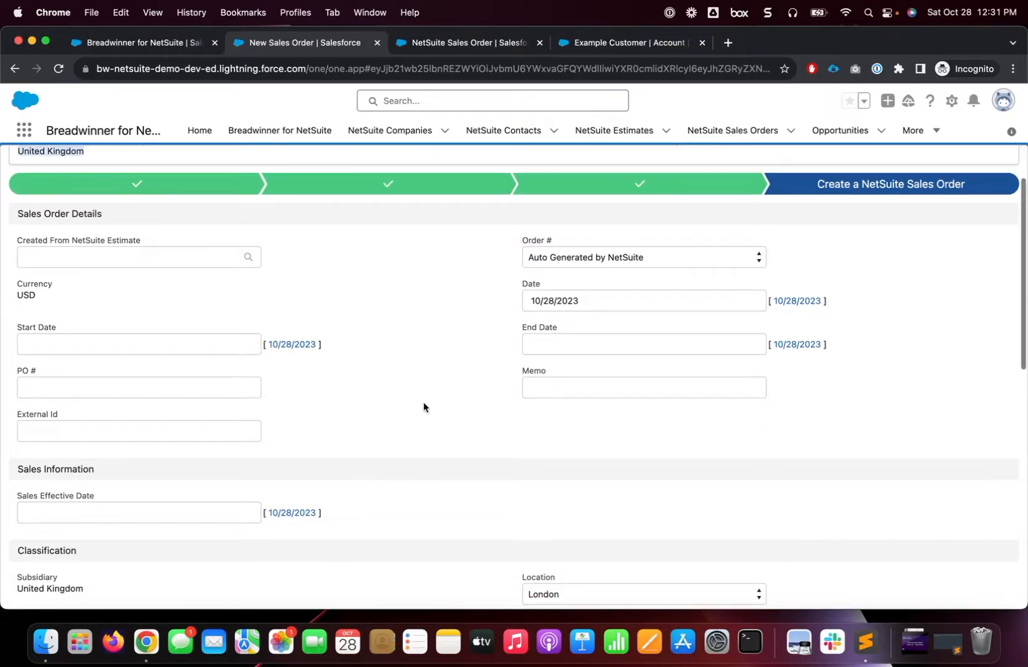
{"action": "left_click", "coordinate": [228, 345]}
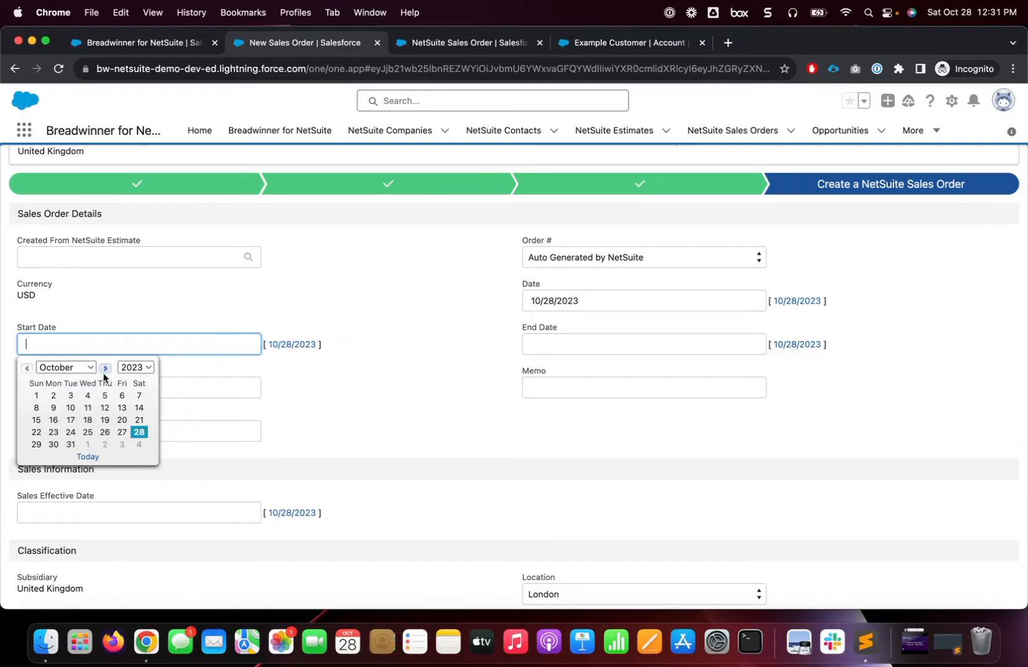
{"action": "left_click", "coordinate": [105, 368]}
{"action": "left_click", "coordinate": [122, 446]}
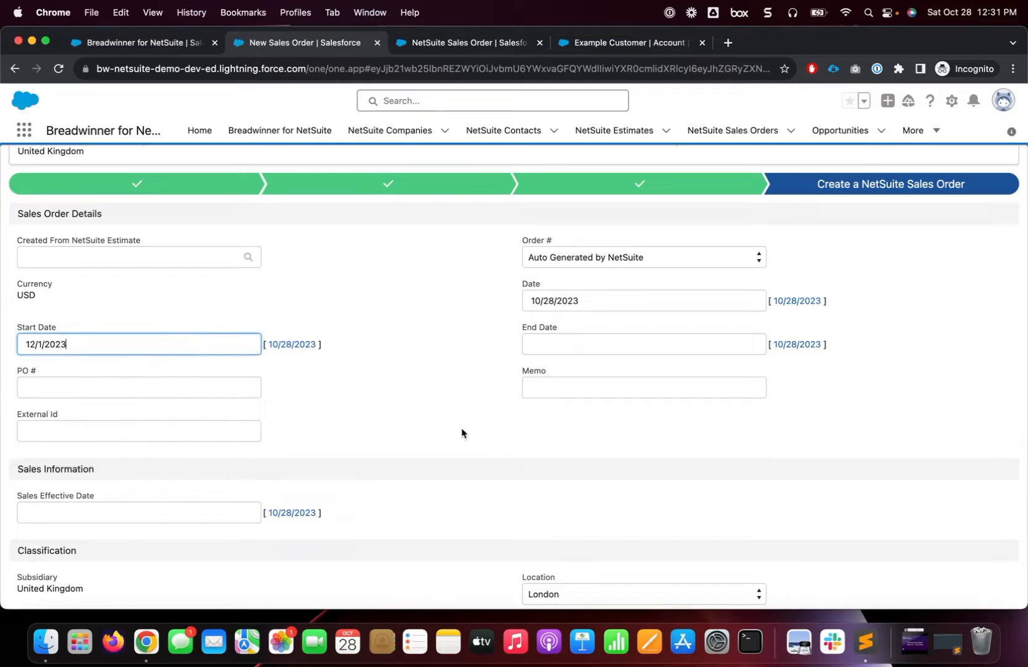
{"action": "scroll", "coordinate": [463, 432], "scroll_direction": "down", "scroll_amount": 5}
{"action": "left_click", "coordinate": [217, 358]}
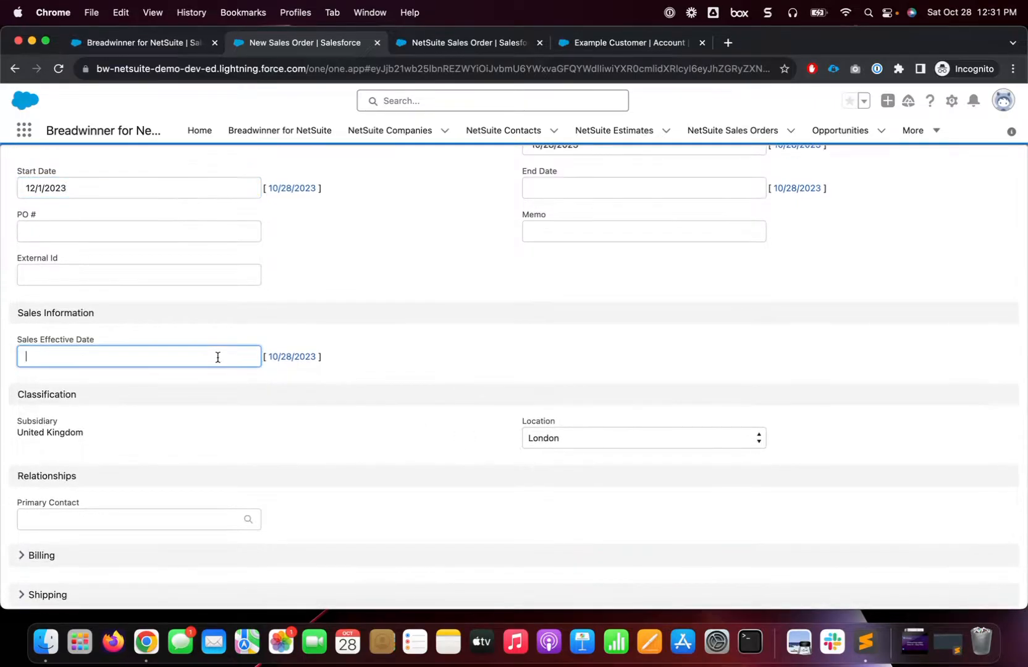
{"action": "left_click", "coordinate": [272, 357]}
Review the custom fields and Lodge Jacket line items, and create the sales order in NetSuite
{"action": "scroll", "coordinate": [495, 494], "scroll_direction": "down", "scroll_amount": 4}
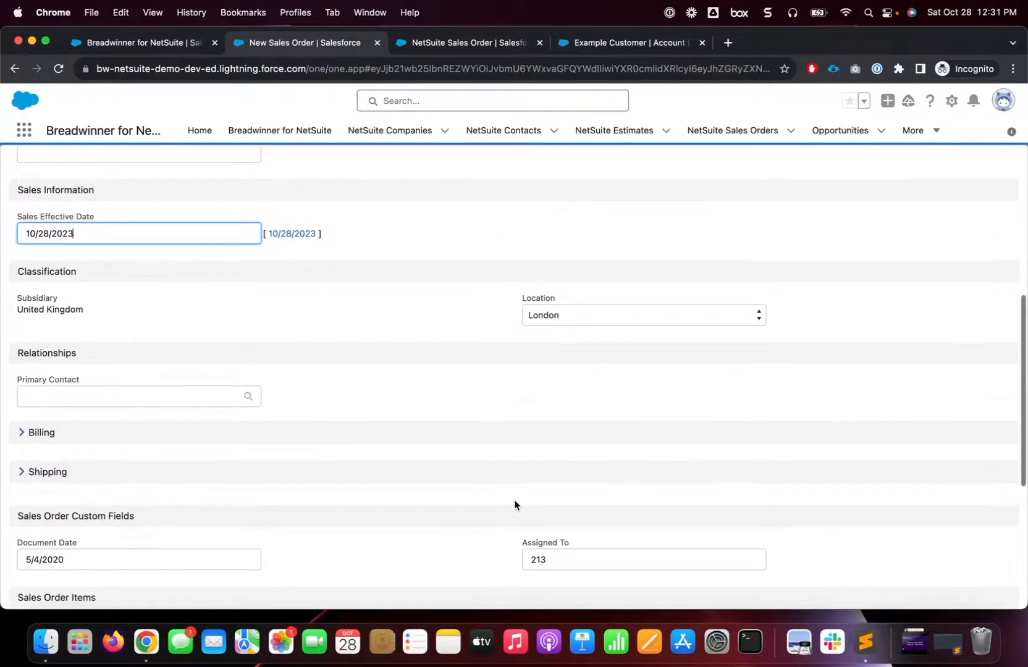
{"action": "scroll", "coordinate": [601, 324], "scroll_direction": "down", "scroll_amount": 5}
{"action": "scroll", "coordinate": [603, 324], "scroll_direction": "down", "scroll_amount": 4}
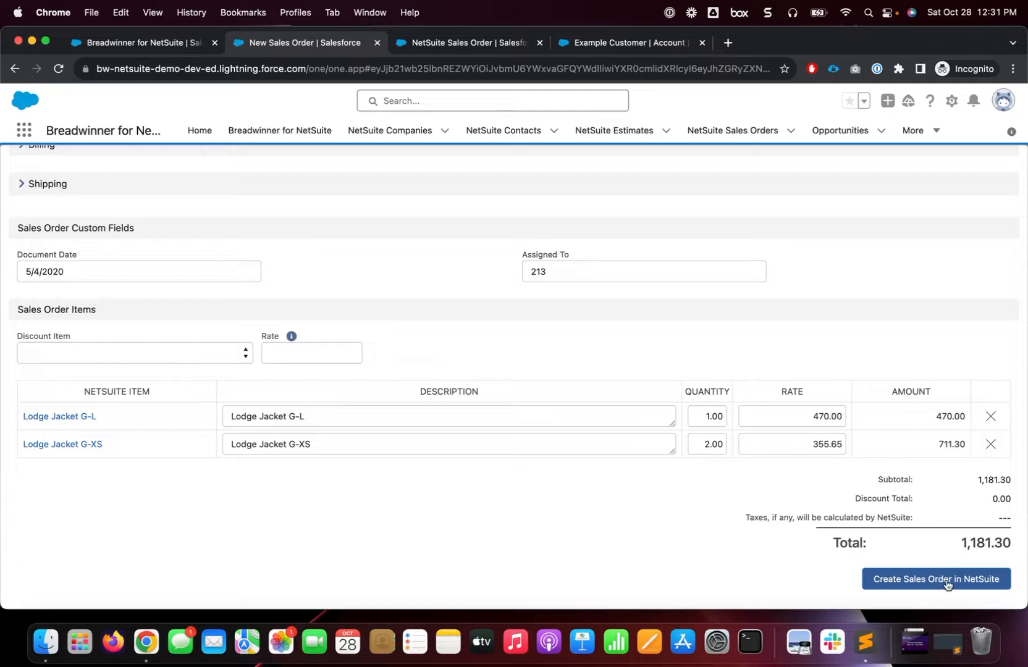
{"action": "left_click", "coordinate": [948, 584]}
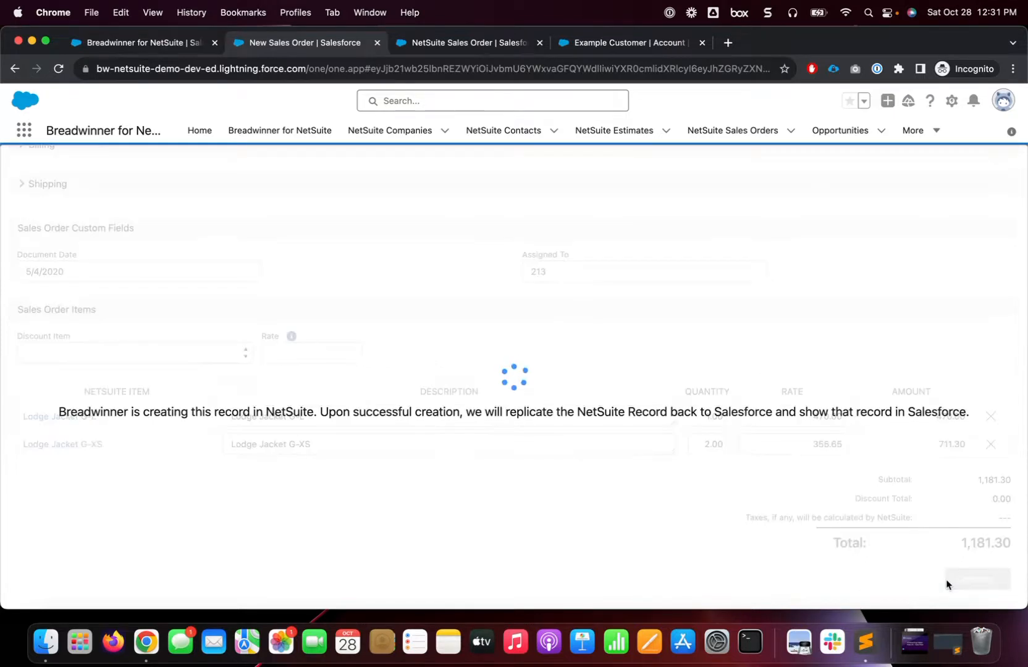